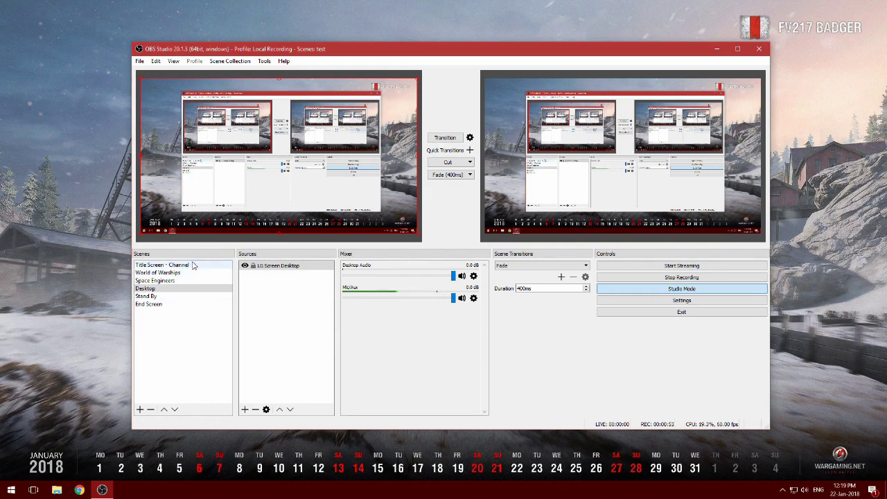
Preview Title Screen - Channel, World of Warships, Space Engineers, Desktop and Stand By, ending on End Screen
left_click(191, 268)
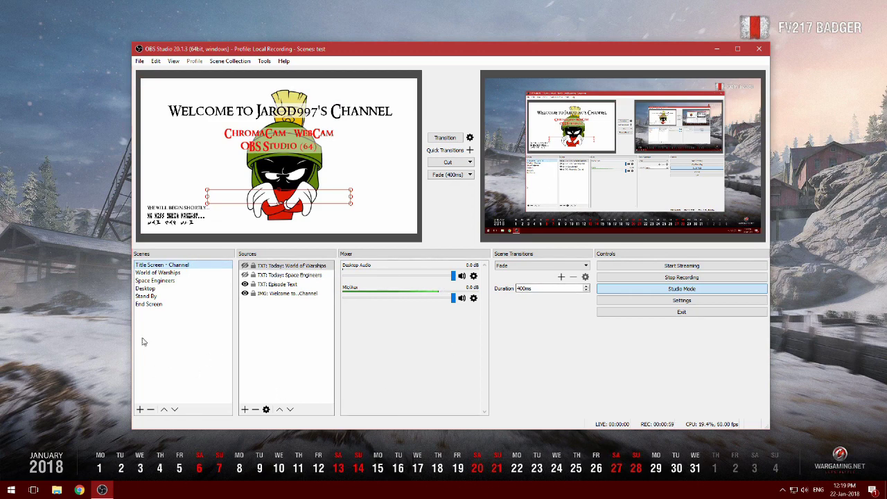
left_click(171, 273)
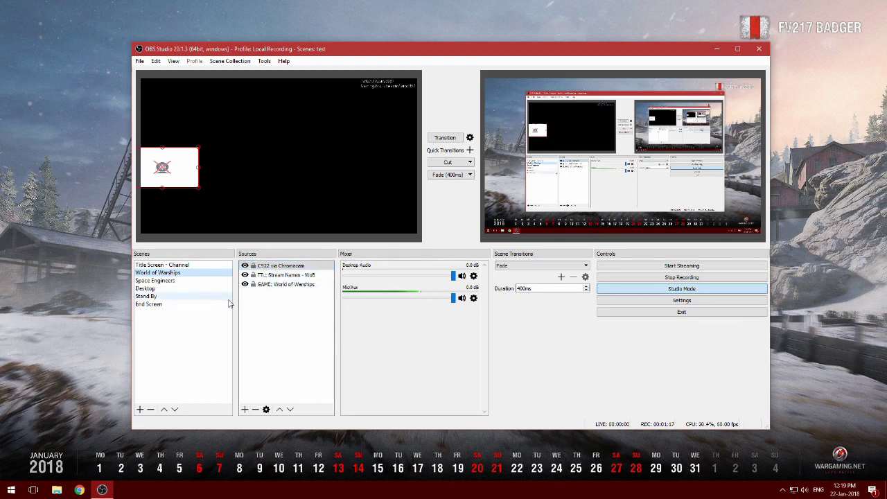
left_click(169, 282)
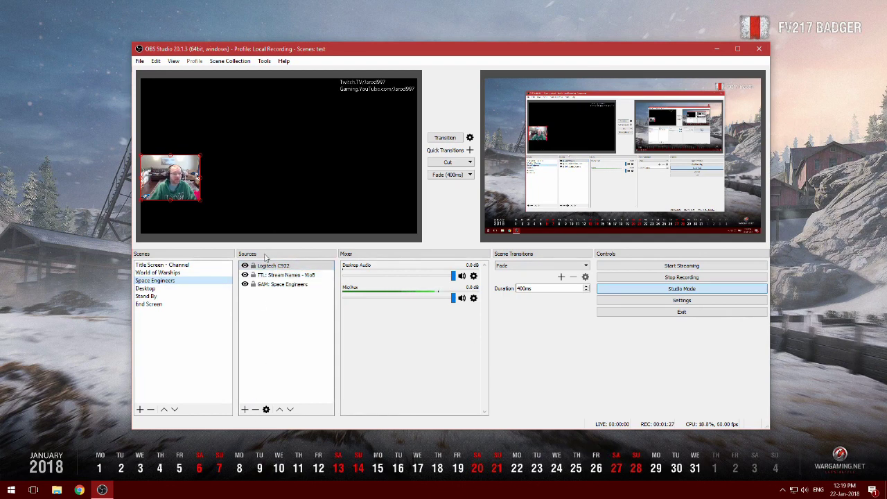
left_click(147, 288)
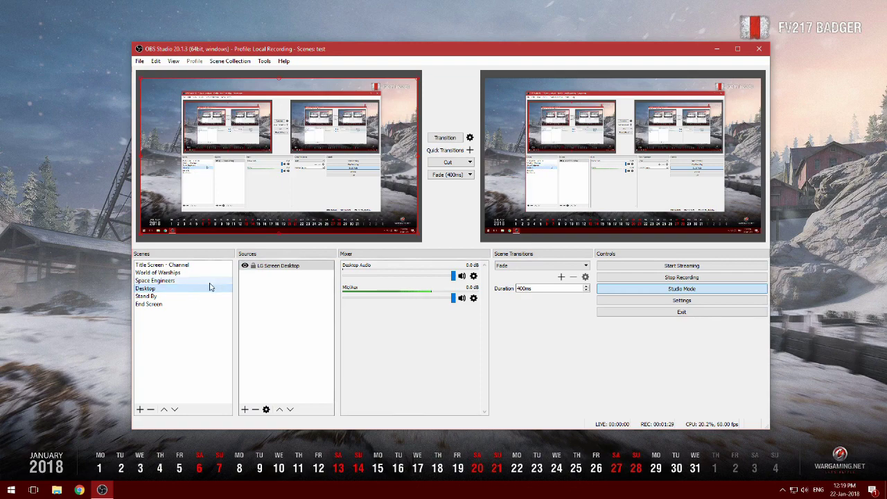
left_click(158, 296)
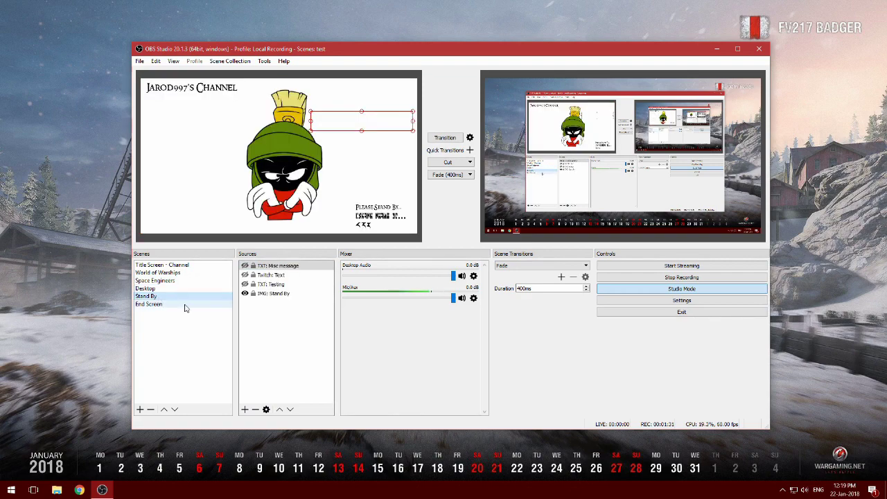
left_click(291, 359)
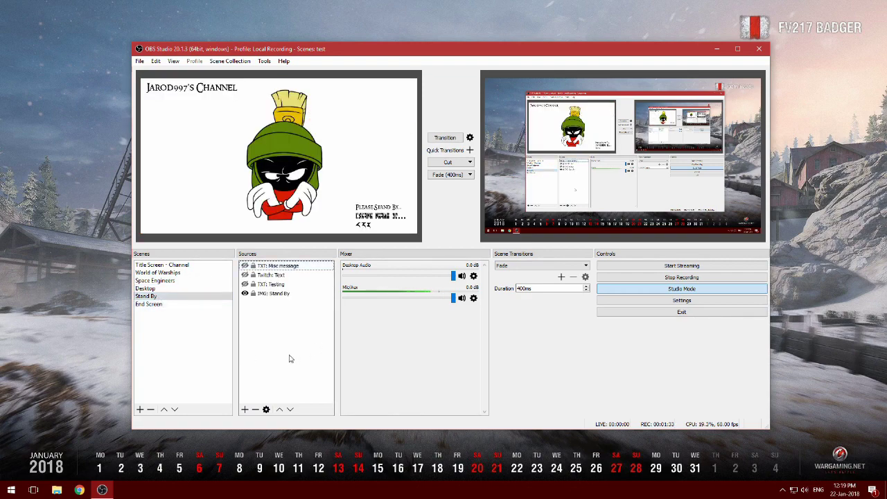
left_click(156, 305)
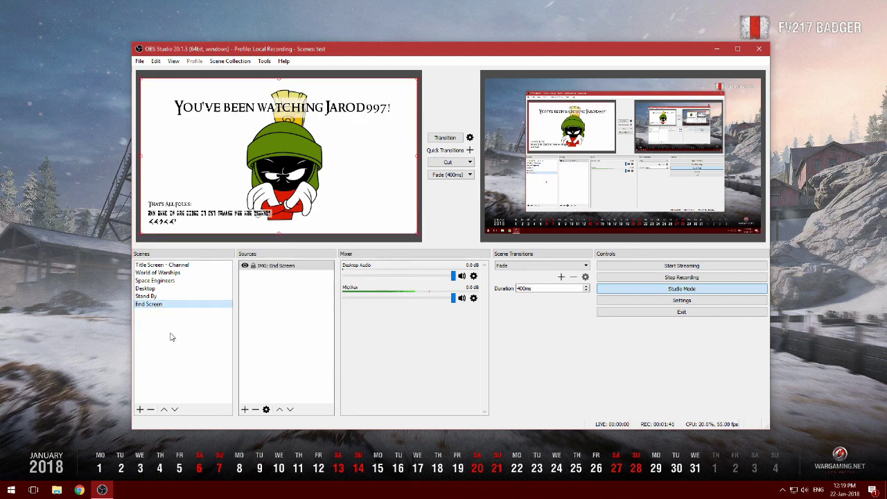
Nudge the OBS window up-left, then alternate World of Warships and Space Engineers, ending on Space Engineers
left_click(175, 290)
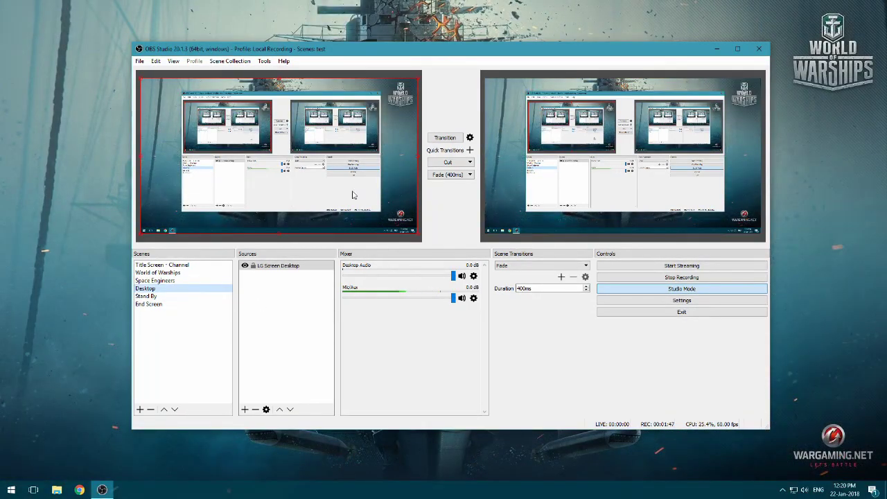
mouse_move(399, 55)
left_mouse_down()
mouse_move(343, 324)
mouse_move(391, 110)
mouse_move(389, 41)
mouse_move(388, 48)
left_mouse_up()
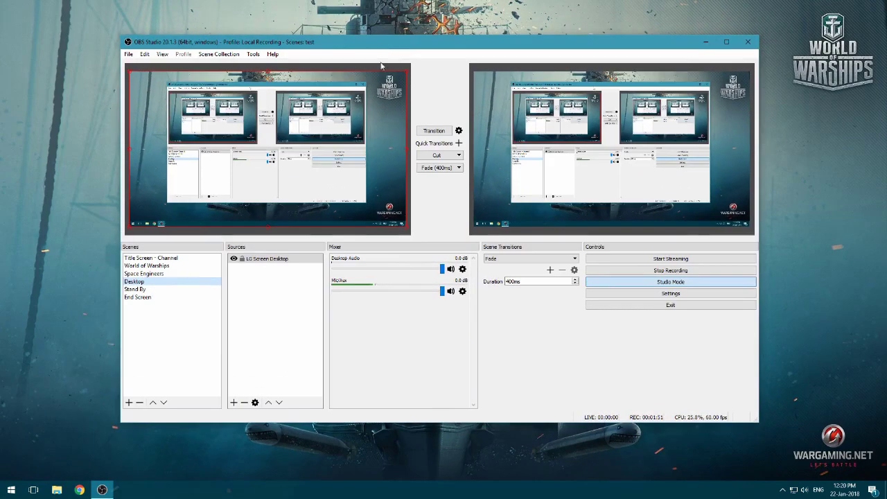
left_click(161, 274)
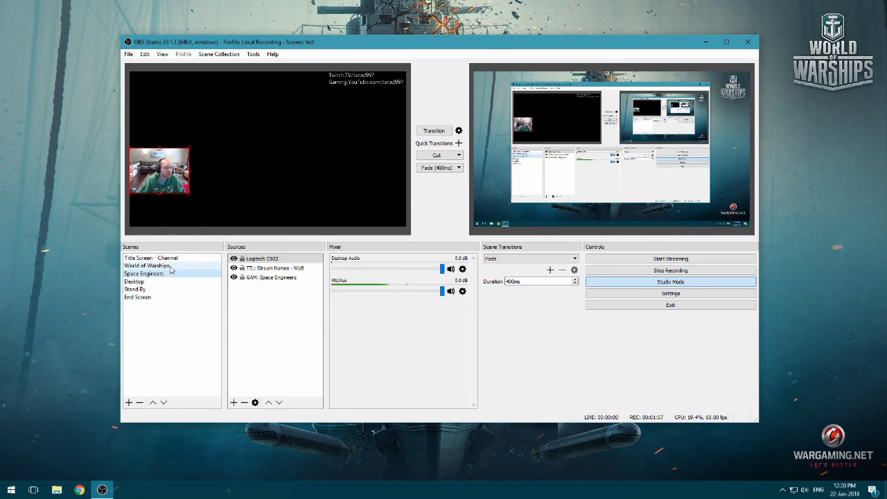
left_click(170, 270)
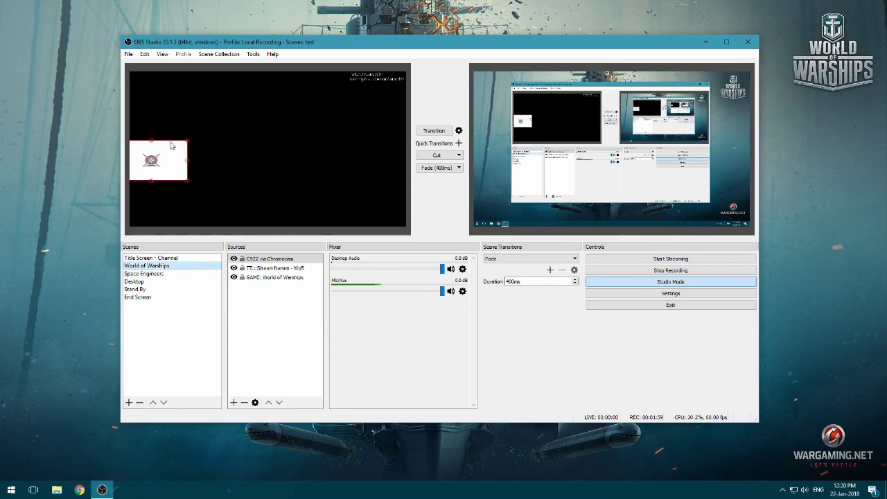
left_click(158, 276)
left_click(148, 266)
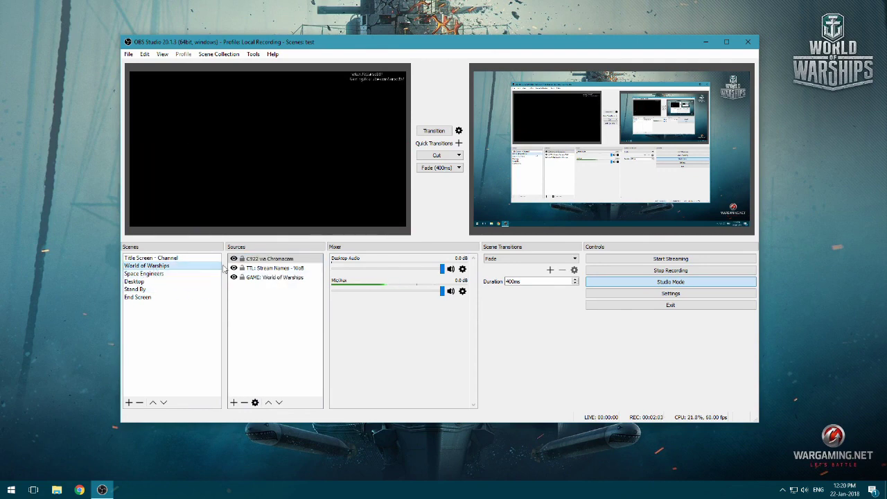
left_click(149, 276)
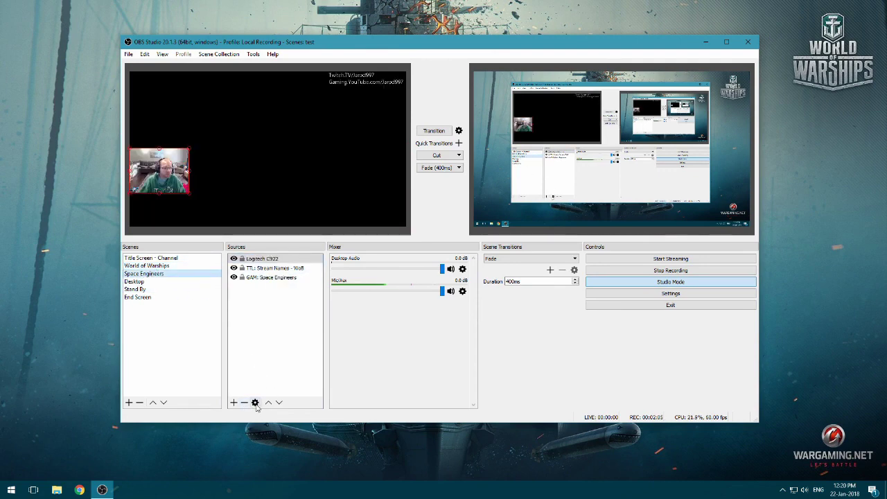
left_click(233, 402)
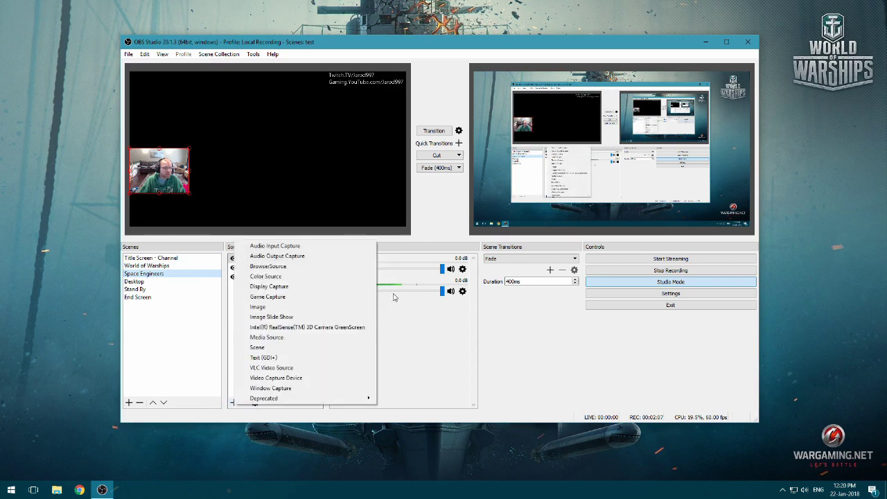
left_click(277, 378)
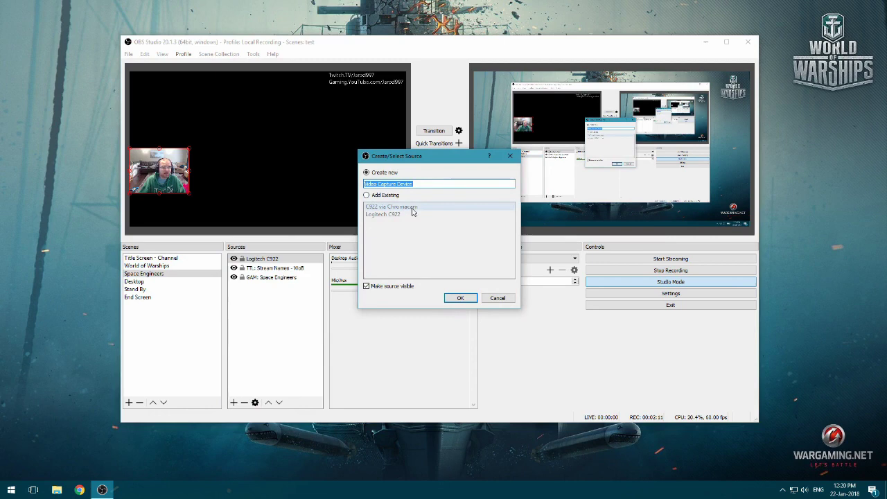
left_click(499, 299)
left_click(151, 266)
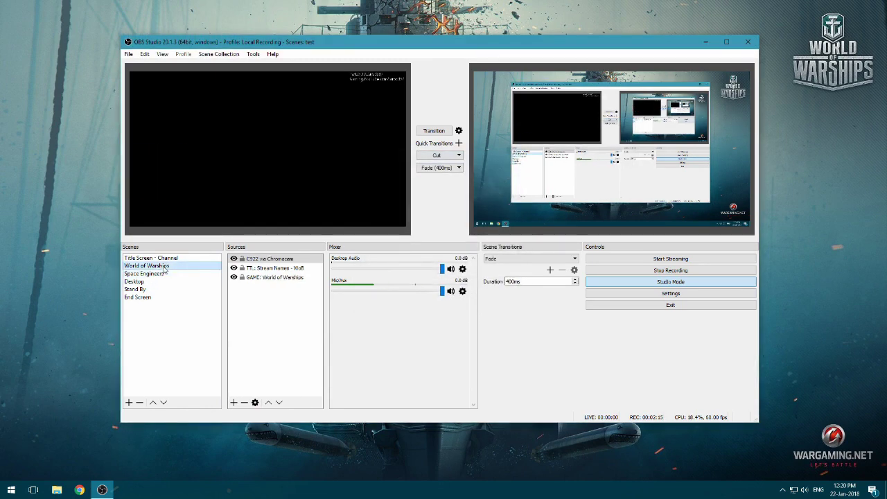
left_click(158, 275)
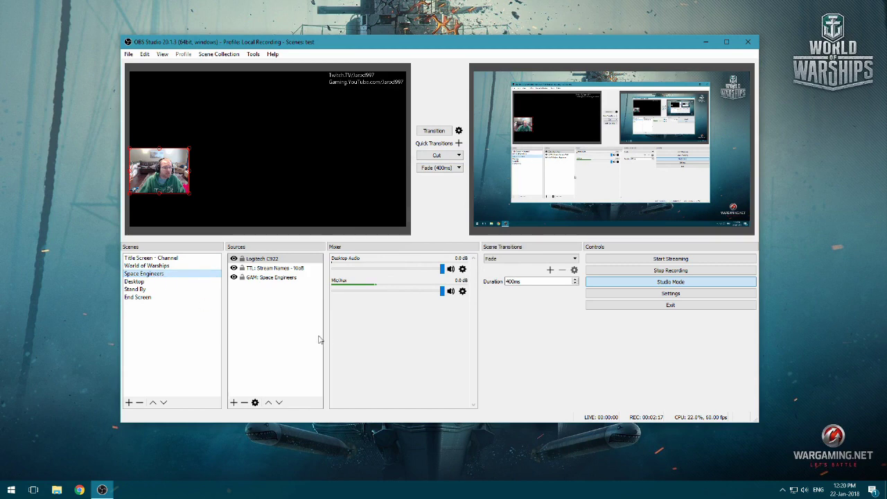
Make the Logitech C922 source deactivate when not showing, keeping C922 Pro Stream Webcam as device
left_click(255, 402)
left_click_drag(523, 99, 401, 94)
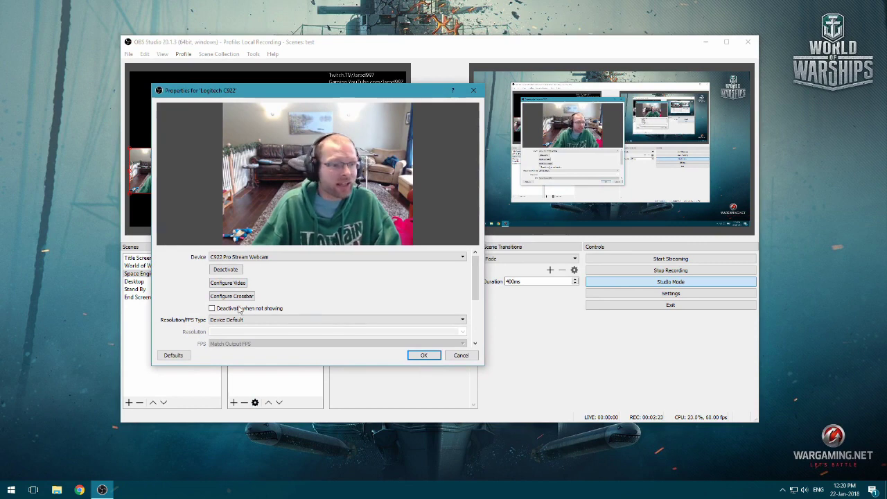
left_click(212, 308)
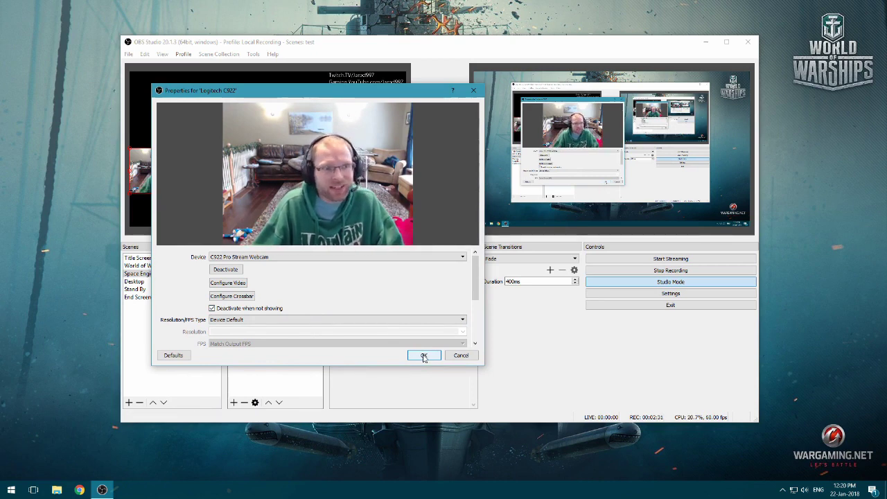
left_click(337, 255)
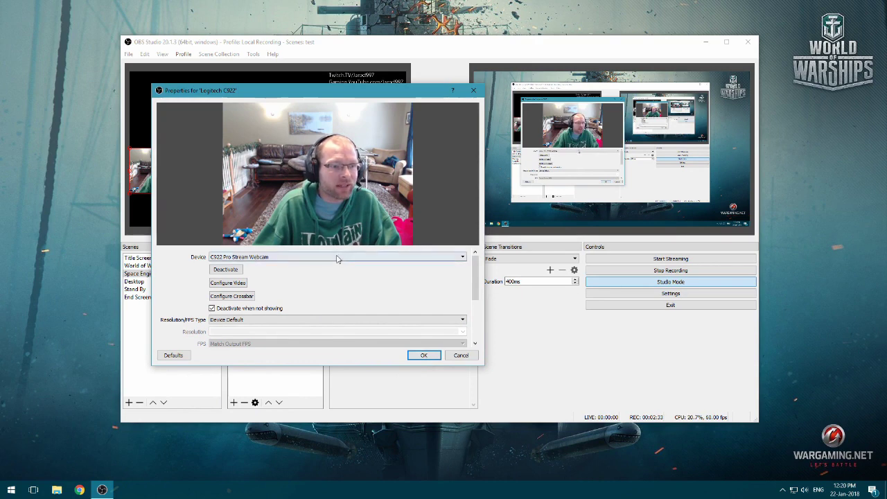
left_click(296, 270)
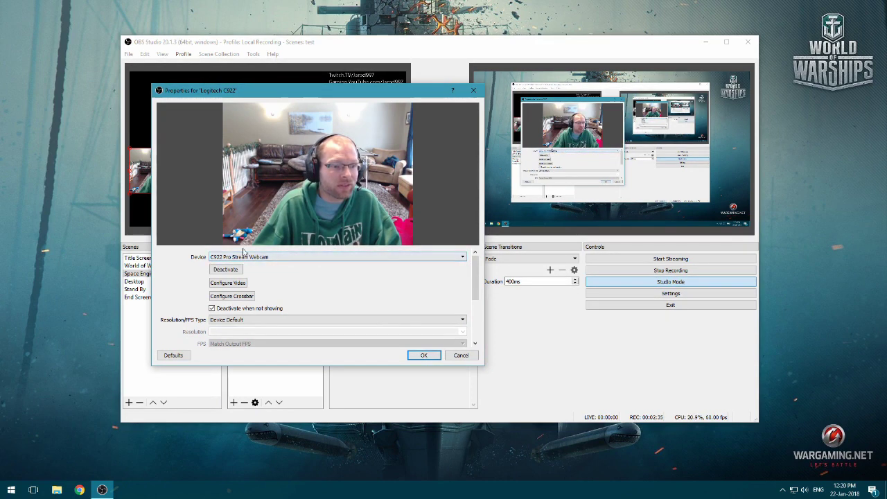
left_click(424, 355)
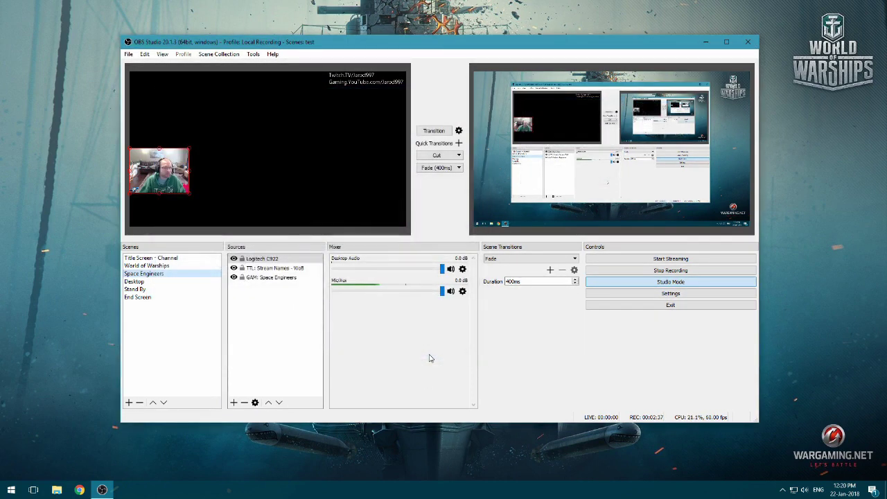
Step through Title Screen - Channel and Desktop to preview the World of Warships scene
left_click(174, 259)
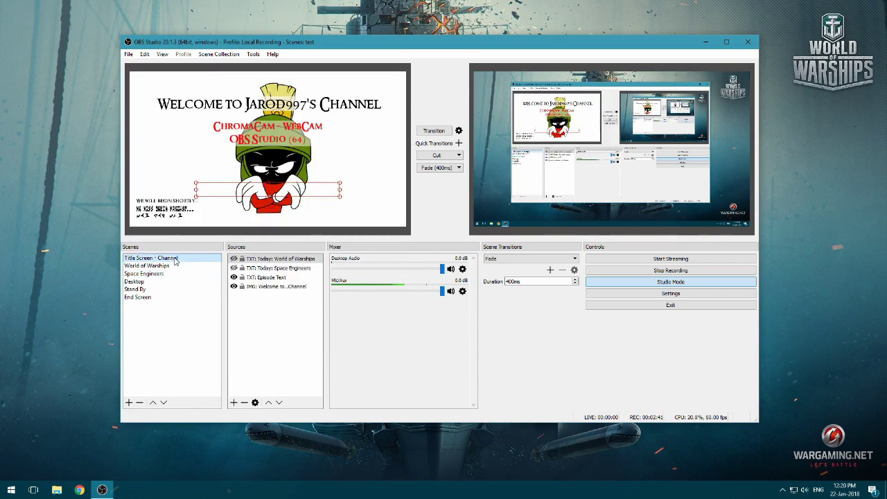
left_click(149, 282)
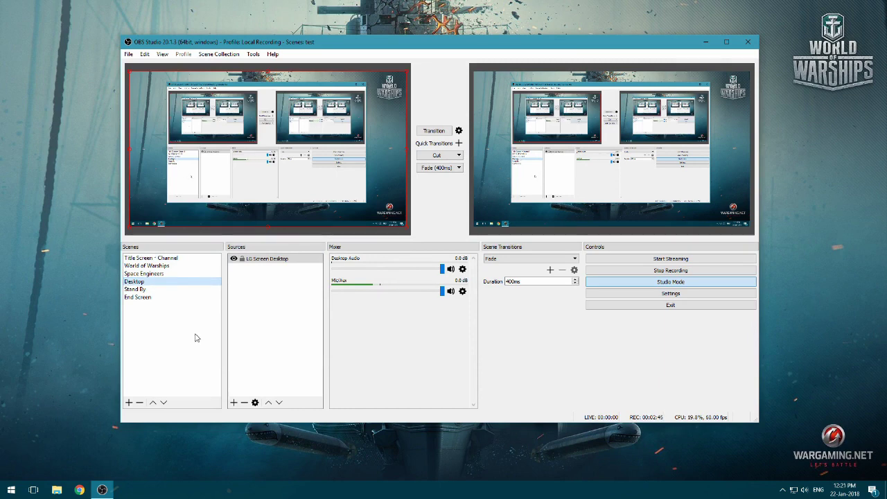
left_click(163, 266)
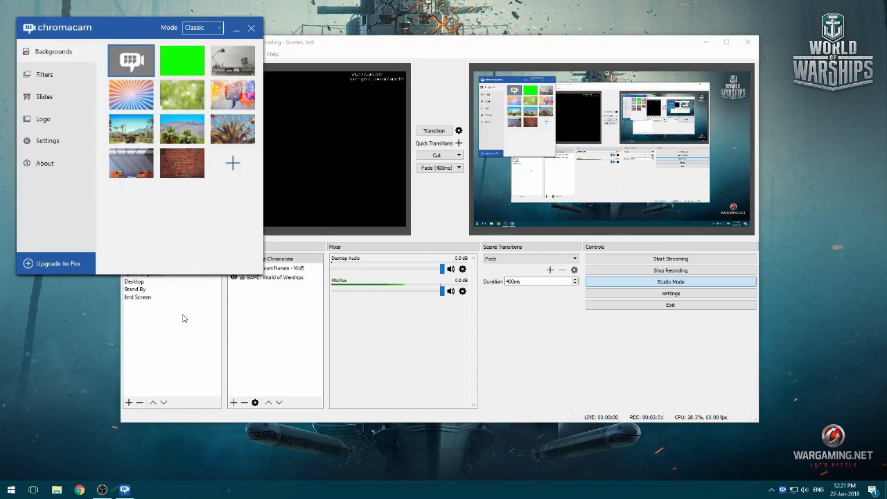
Minimize the ChromaCam window so its webcam feed shows in World of Warships
left_click(237, 30)
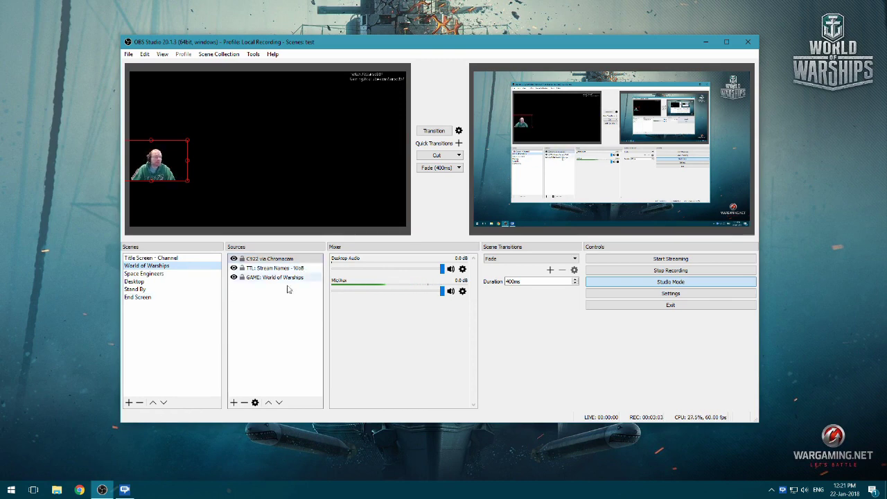
Open the C922 via Chromacam source properties and confirm them with OK
left_click(255, 402)
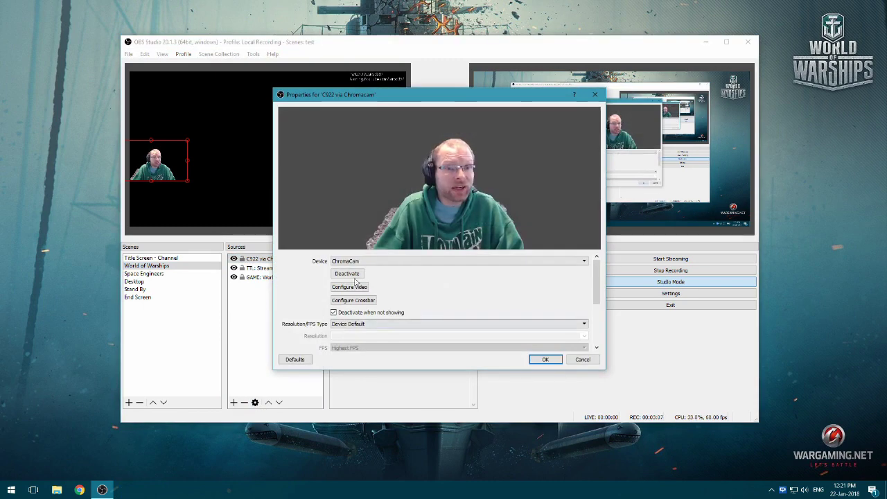
left_click(546, 359)
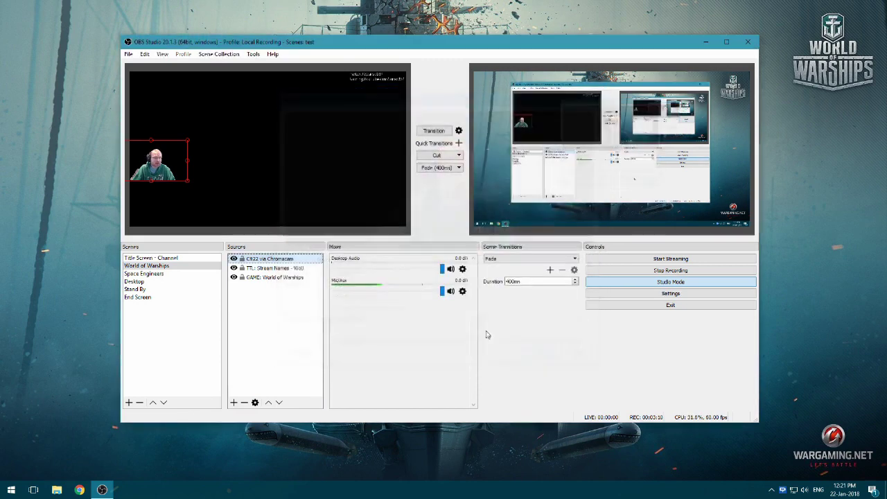
left_click(159, 274)
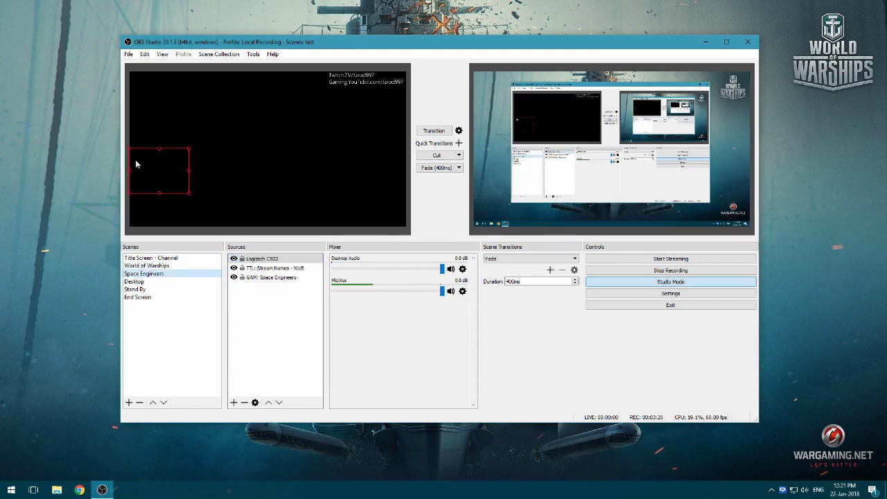
left_click(170, 266)
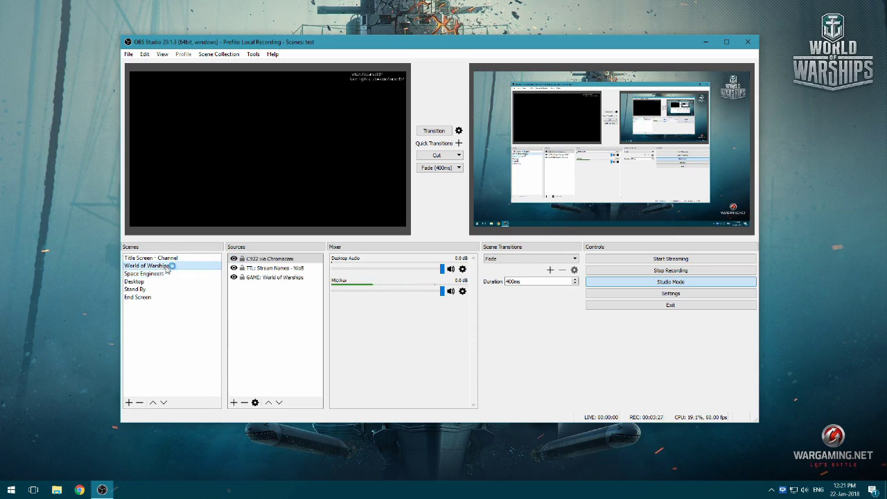
left_click(168, 259)
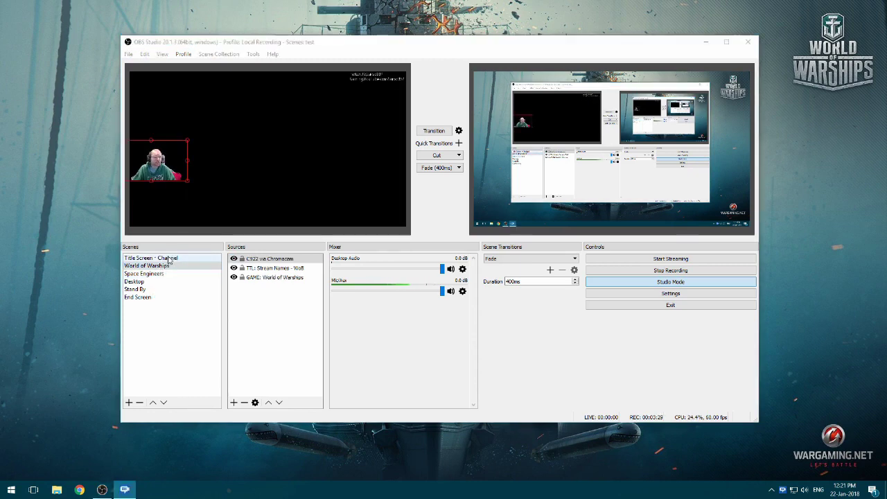
left_click(142, 289)
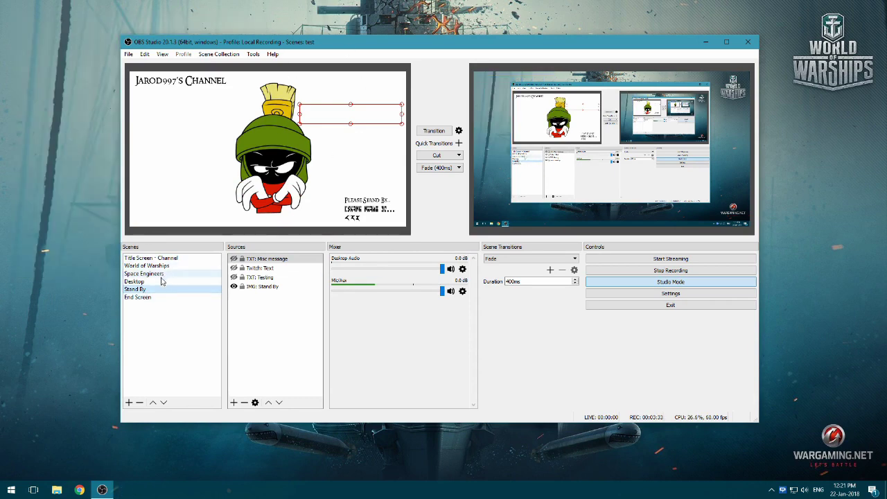
left_click(161, 275)
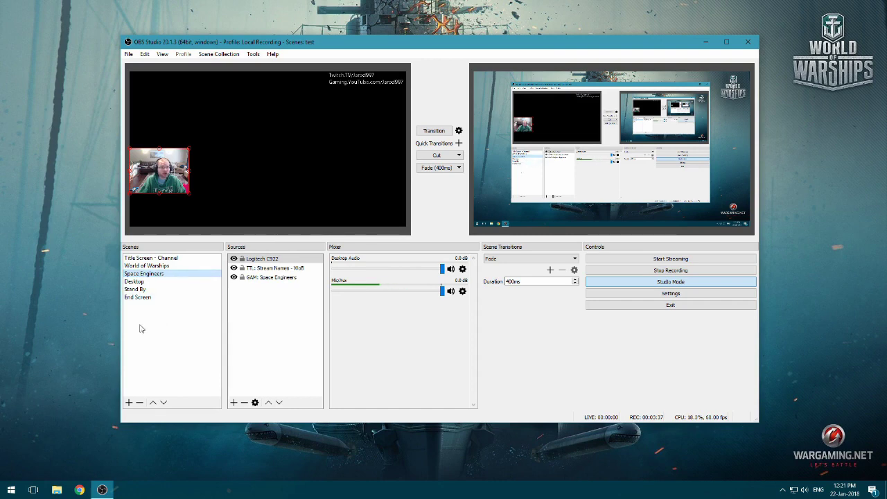
left_click(157, 267)
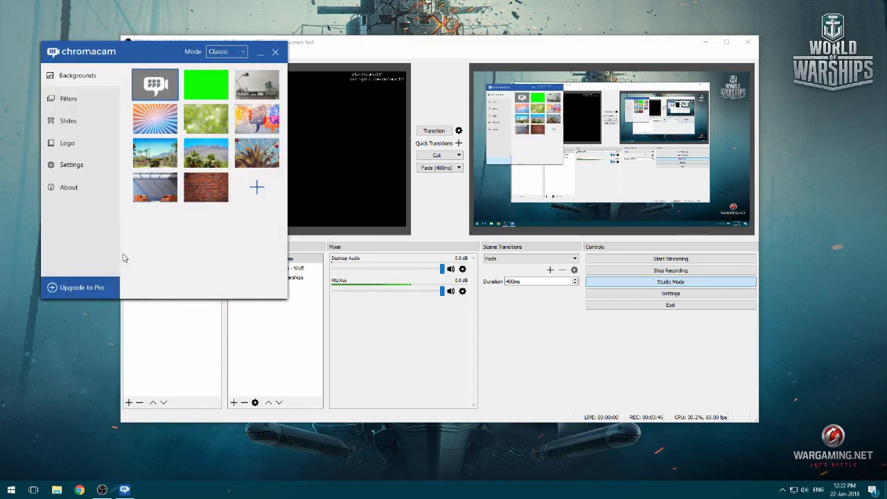
left_click(261, 53)
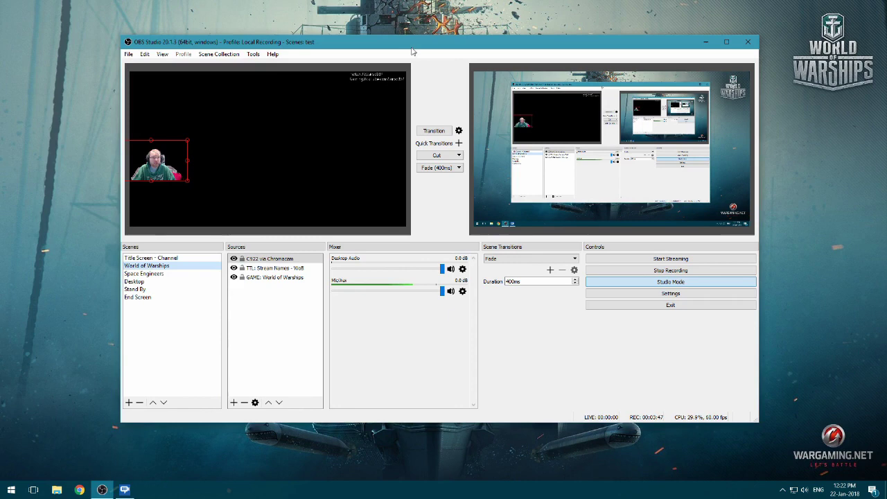
left_click_drag(412, 51, 405, 67)
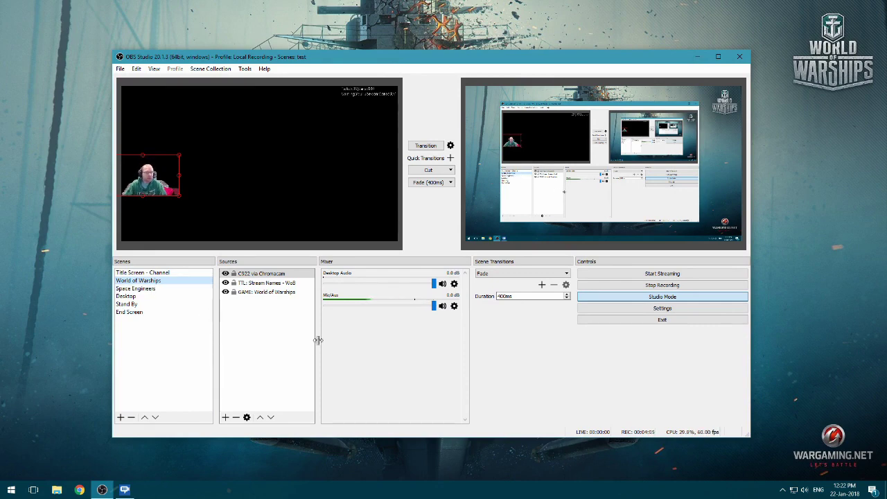
Check Logitech C922 unchanged, then untick 'Deactivate when not showing' on C922 via Chromacam
left_click(152, 290)
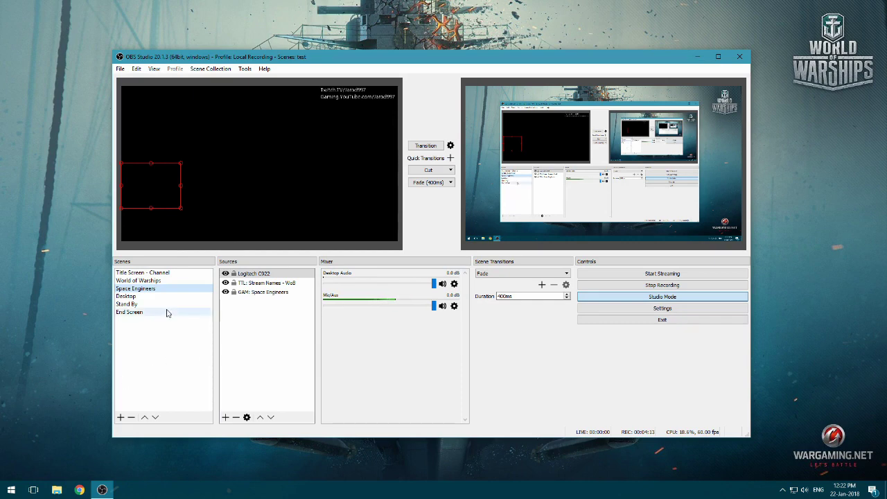
left_click(246, 418)
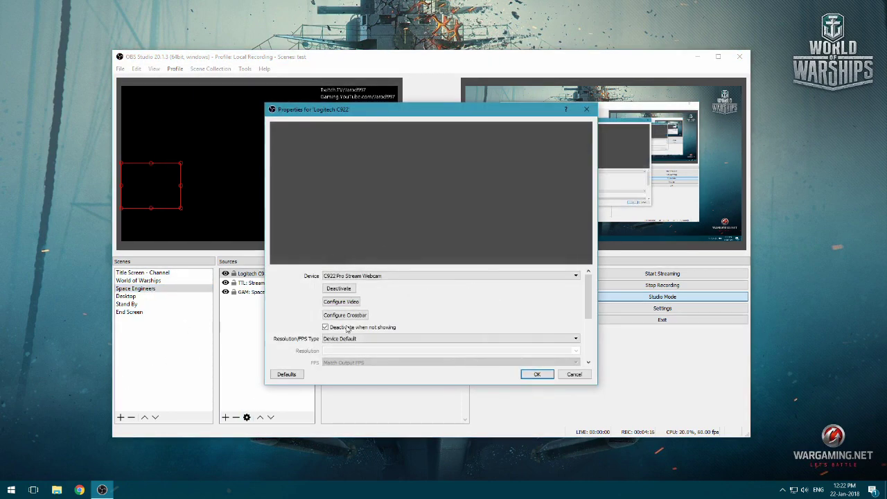
left_click(537, 374)
left_click(138, 281)
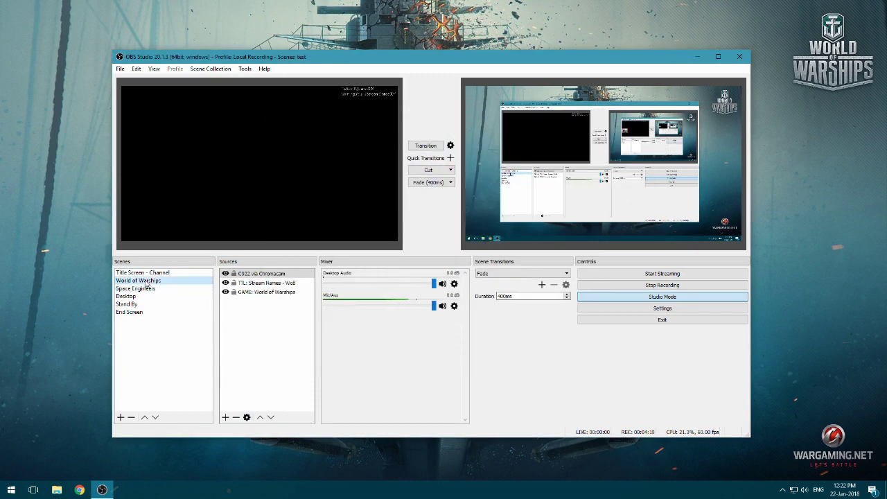
left_click(246, 417)
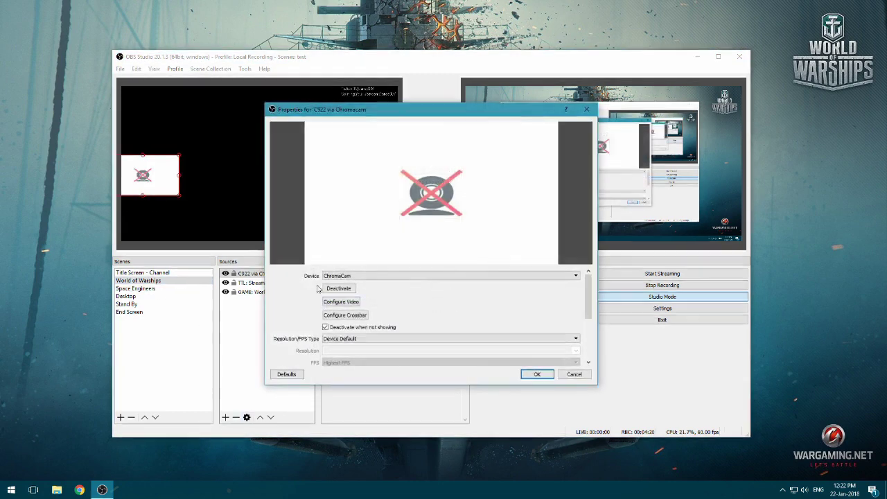
left_click(337, 326)
left_click(528, 374)
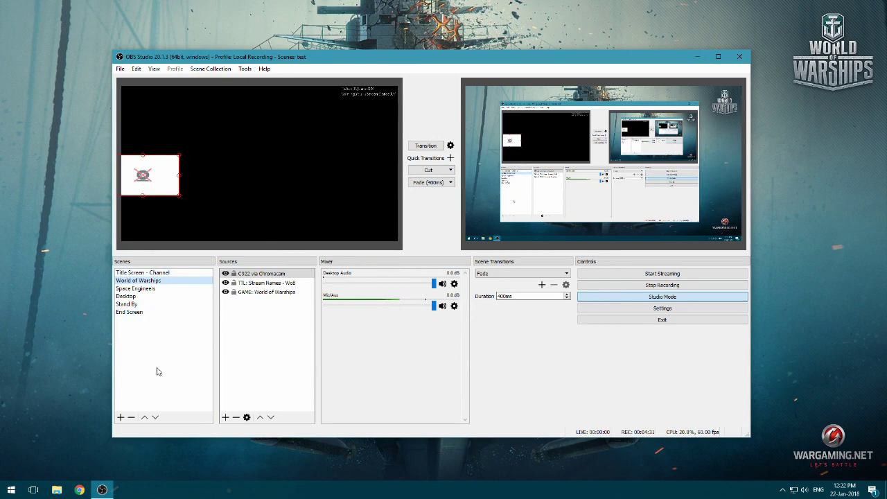
On Title Screen - Channel, toggle the Today: World of Warships and Today: Space Engineers texts on and off
left_click(156, 273)
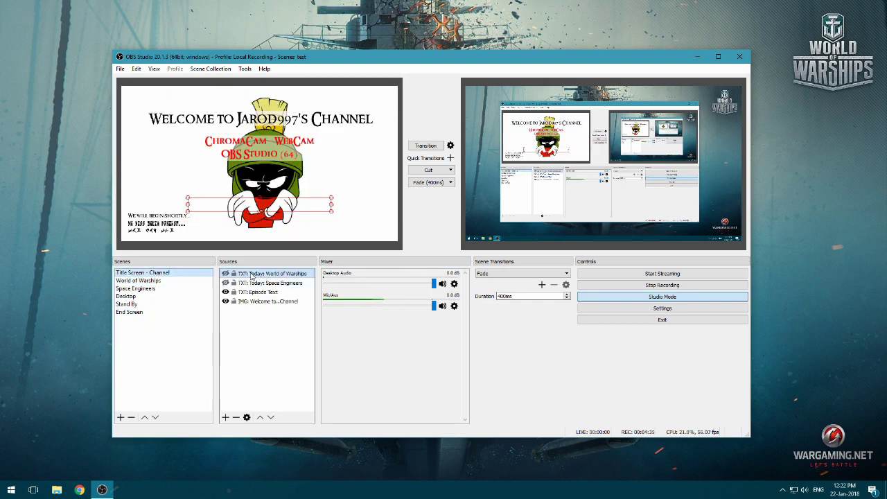
left_click(225, 274)
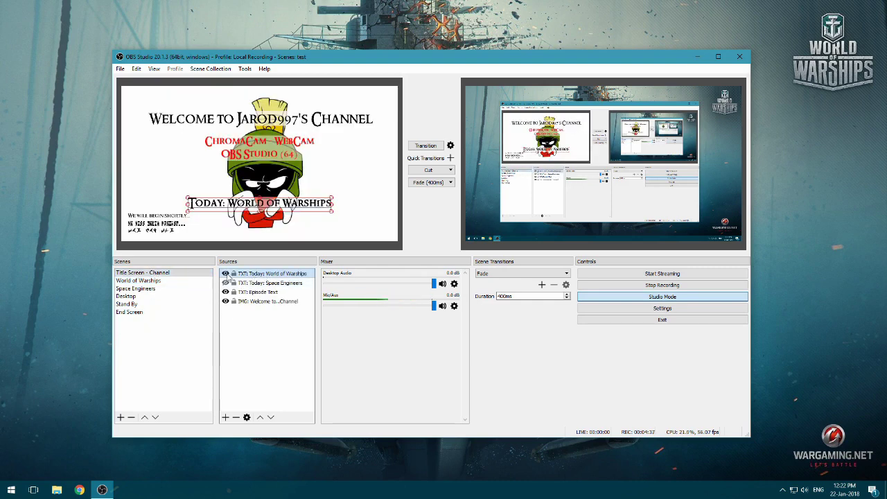
left_click(225, 274)
left_click(225, 283)
left_click(225, 283)
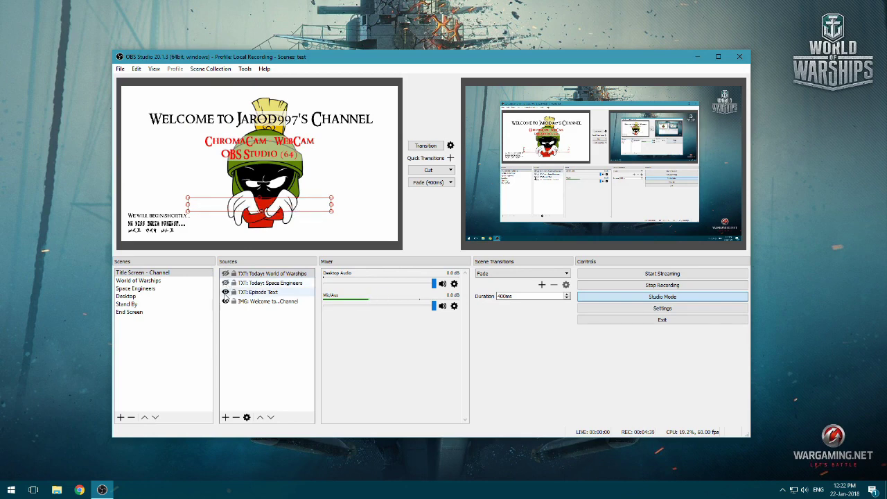
Hide and re-show the Episode Text and welcome image on the Title Screen - Channel scene
left_click(225, 292)
left_click(226, 291)
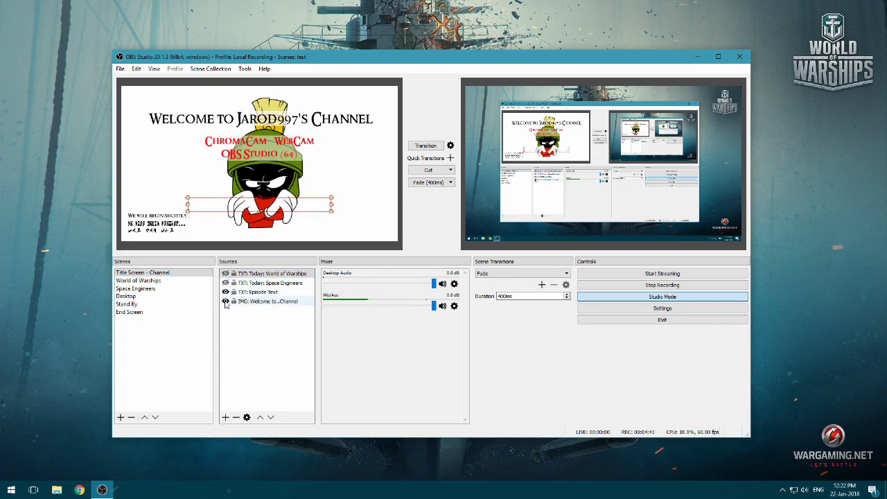
left_click(225, 302)
left_click(225, 302)
Remove C922 via Chromacam from World of Warships and Logitech C922 from Space Engineers
left_click(137, 282)
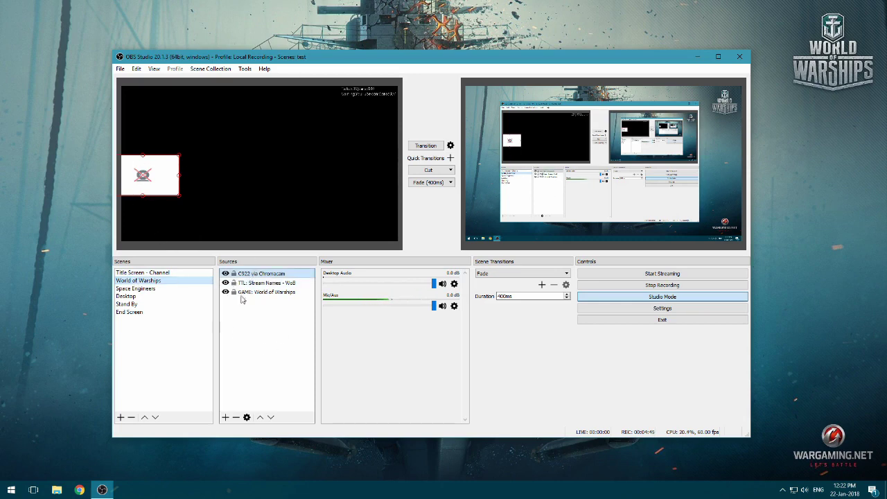
left_click(236, 418)
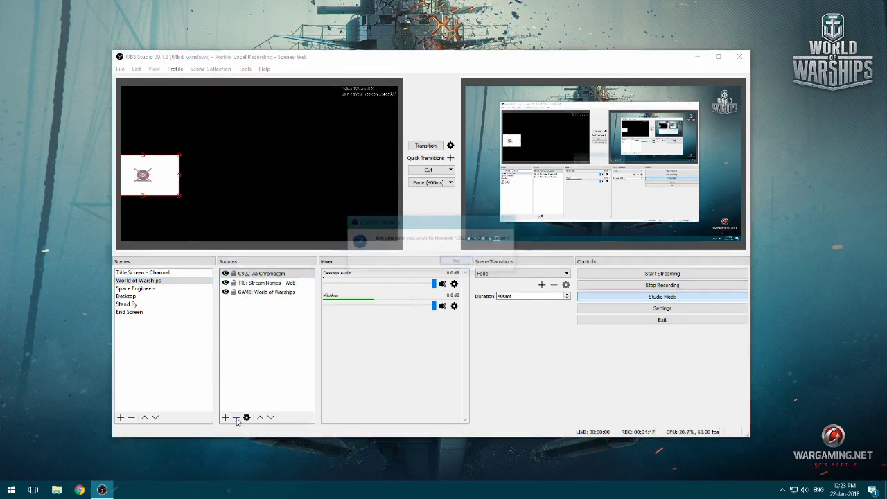
left_click(456, 263)
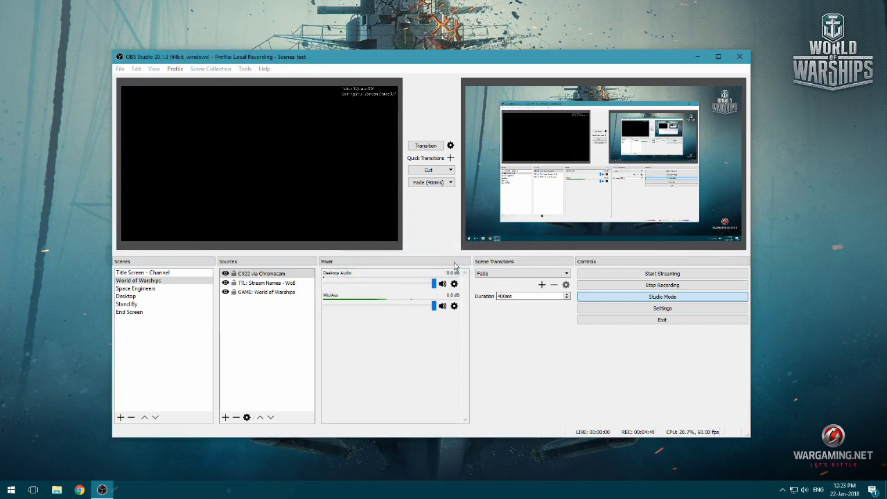
left_click(157, 289)
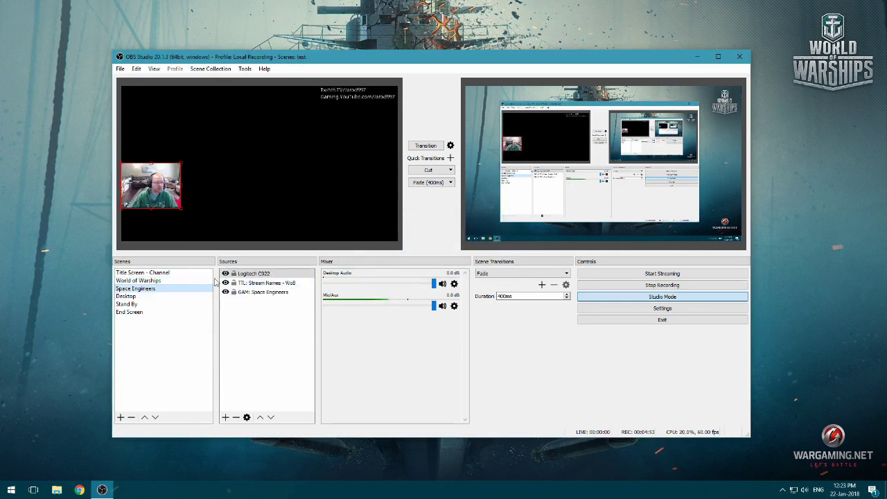
left_click(236, 418)
left_click(454, 263)
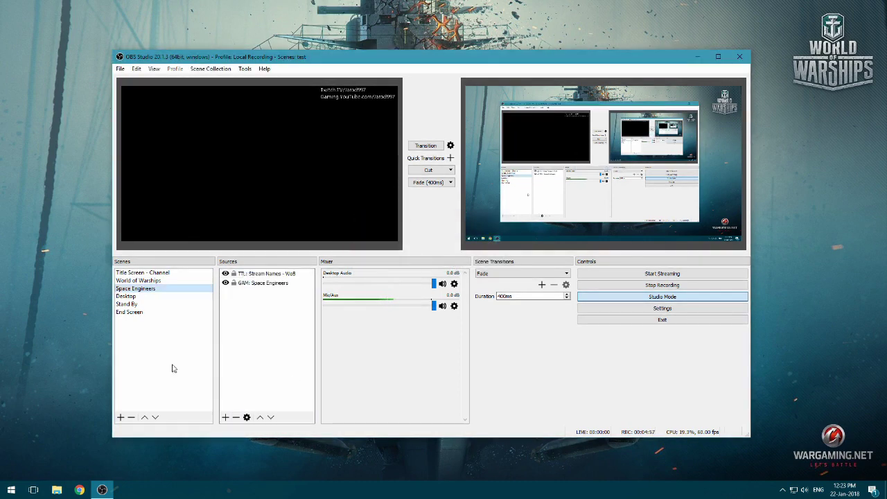
In the Desktop scene, hide and re-show the LG Screen Desktop capture
left_click(147, 296)
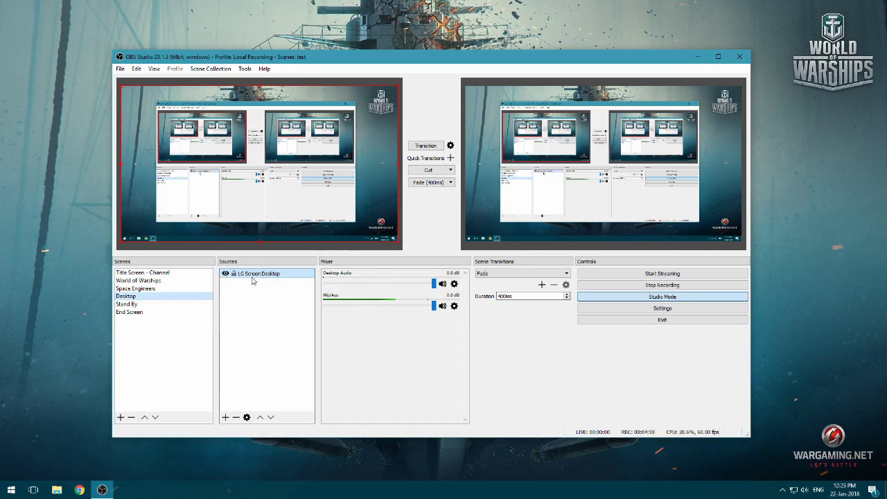
left_click(227, 277)
left_click(226, 275)
left_click(226, 274)
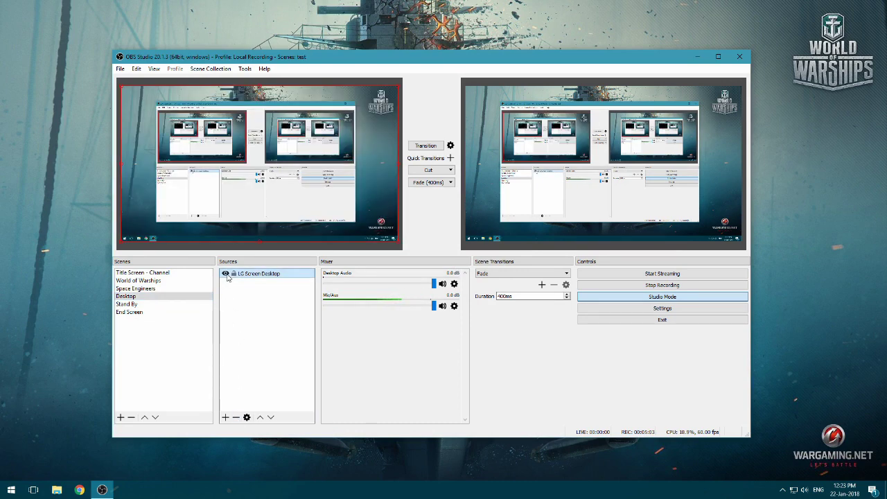
In Stand By, toggle the Twitch: Text, STREAM TESTING text and Stand By image on and off
left_click(126, 303)
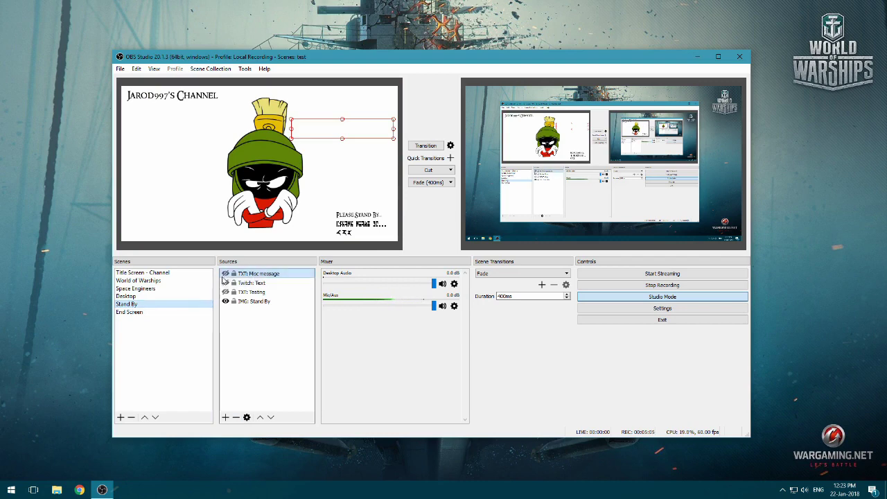
left_click(225, 282)
left_click(225, 283)
left_click(225, 293)
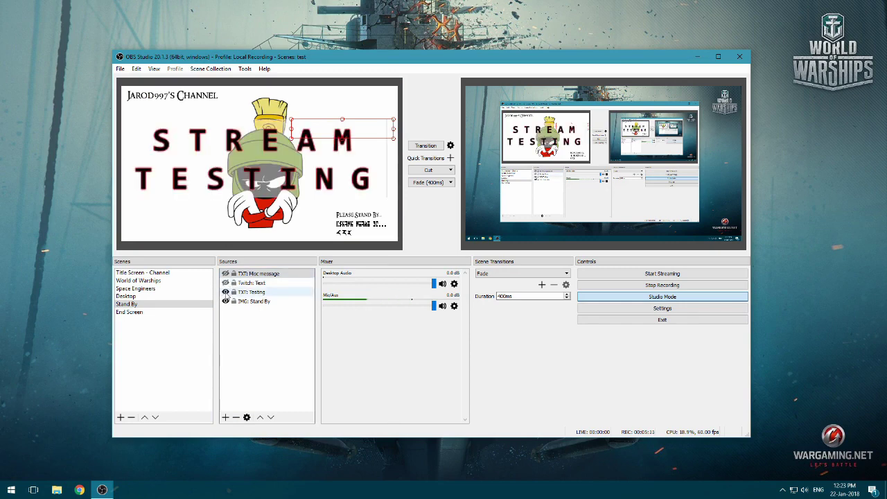
left_click(225, 293)
left_click(225, 301)
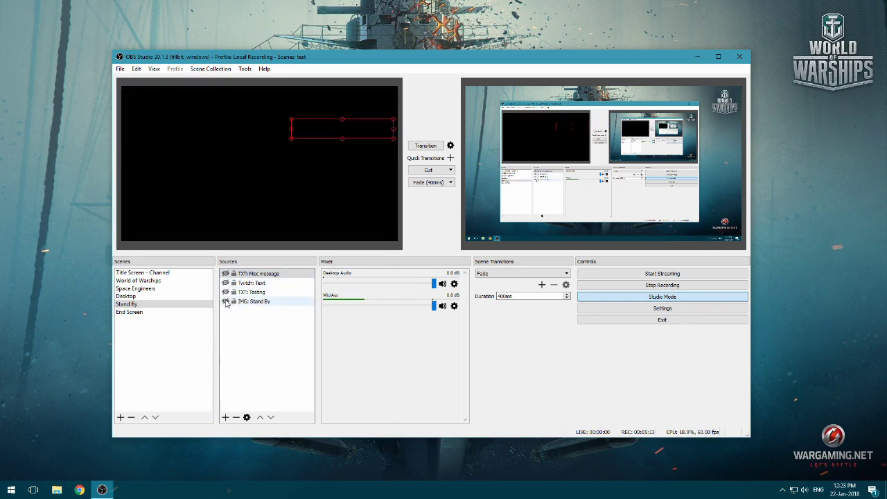
left_click(225, 301)
In End Screen, hide and re-show the End Screen image
left_click(128, 312)
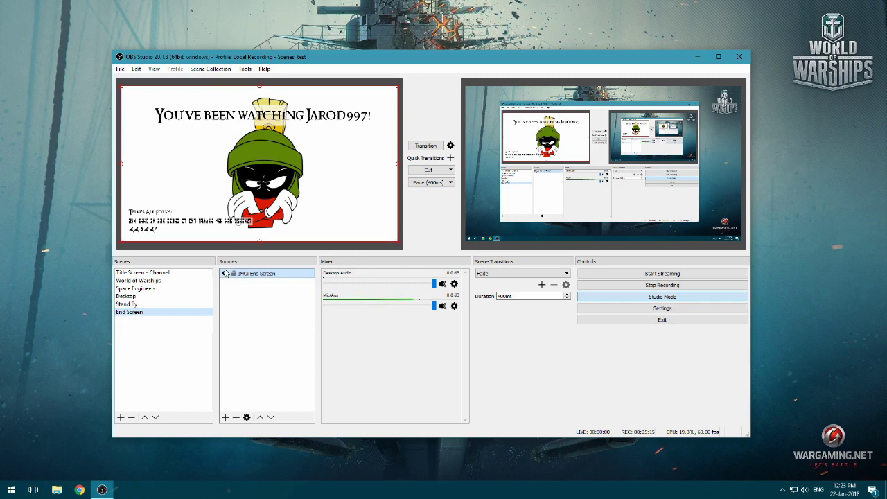
left_click(236, 275)
left_click(225, 274)
left_click(226, 274)
Cycle through Title Screen, Space Engineers, Stand By and End Screen, settling on Desktop's sources
left_click(156, 273)
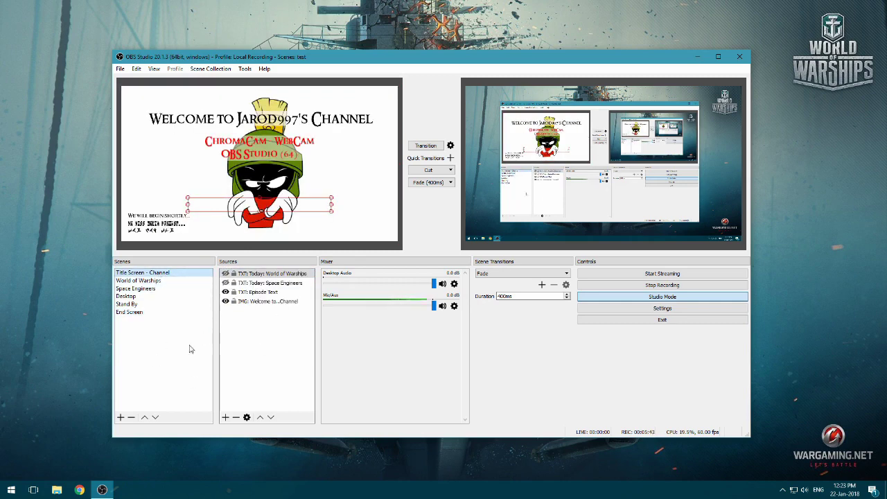
left_click(139, 288)
left_click(139, 303)
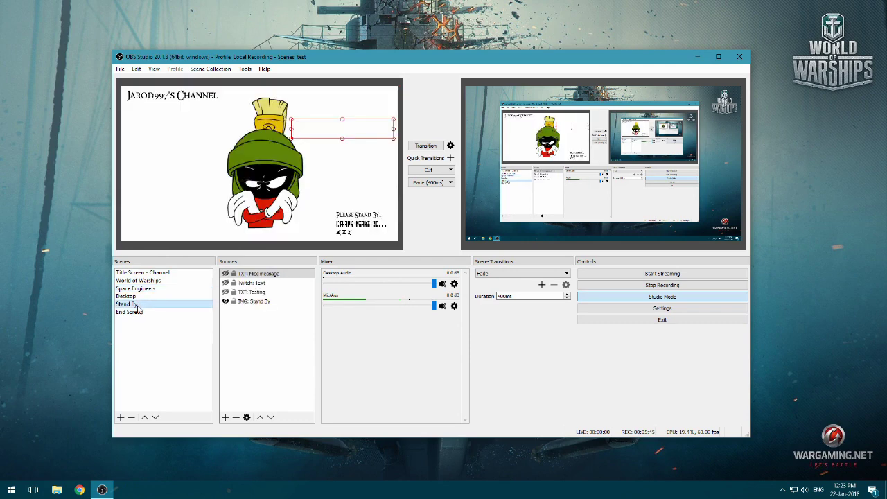
left_click(138, 312)
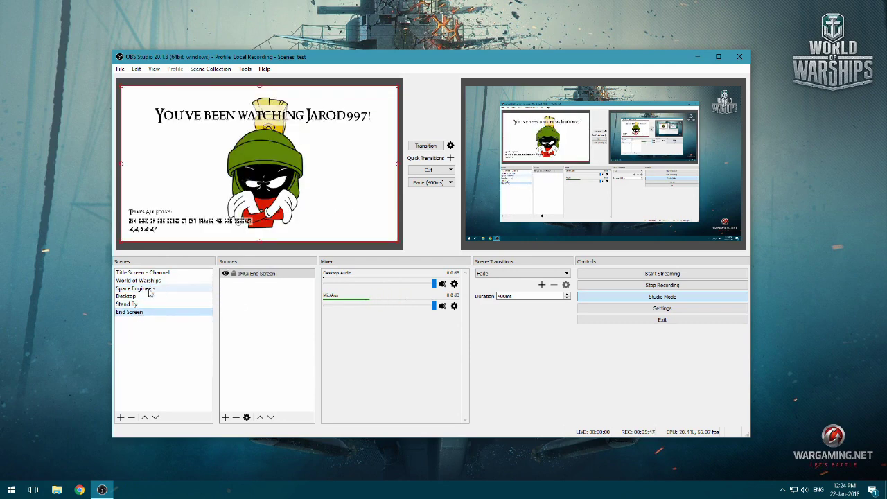
left_click(142, 297)
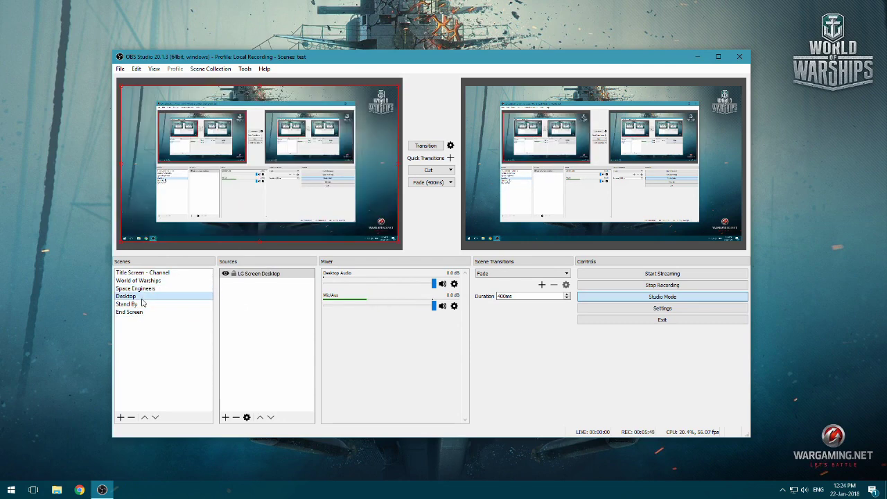
left_click(248, 349)
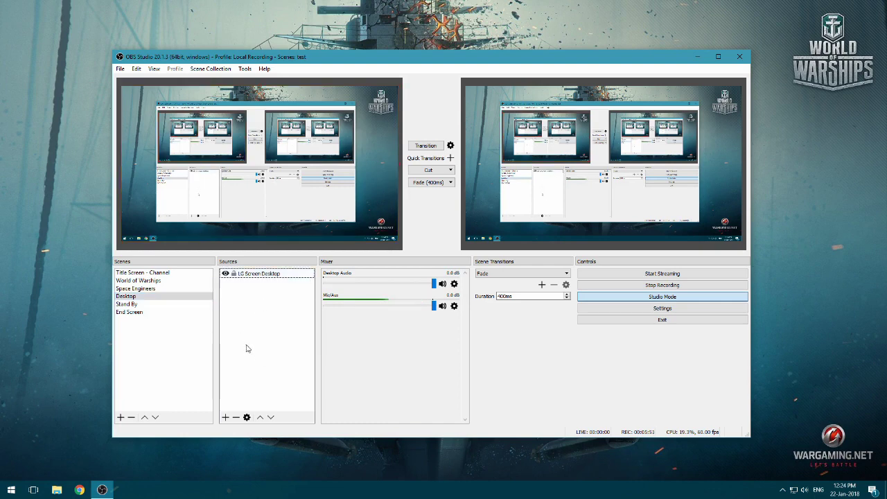
Add a Video Capture Device source named 'ChromaCam Webcam Feed' to the Desktop scene
left_click(227, 418)
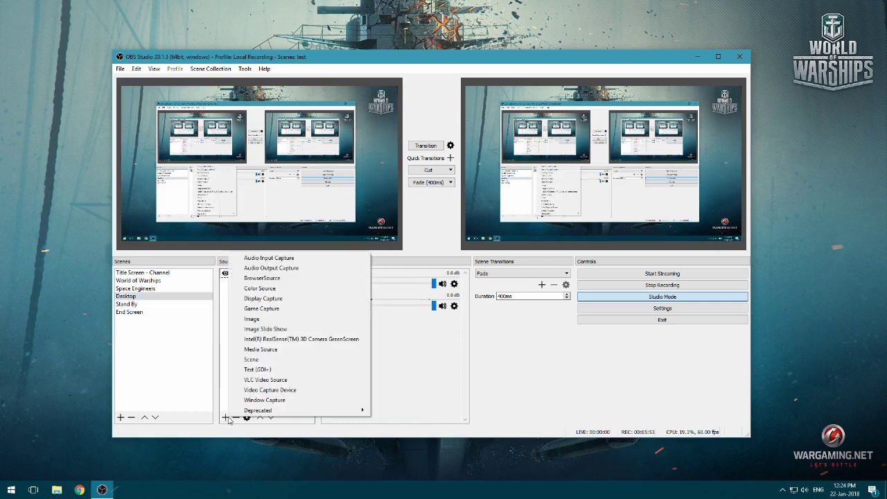
left_click(271, 392)
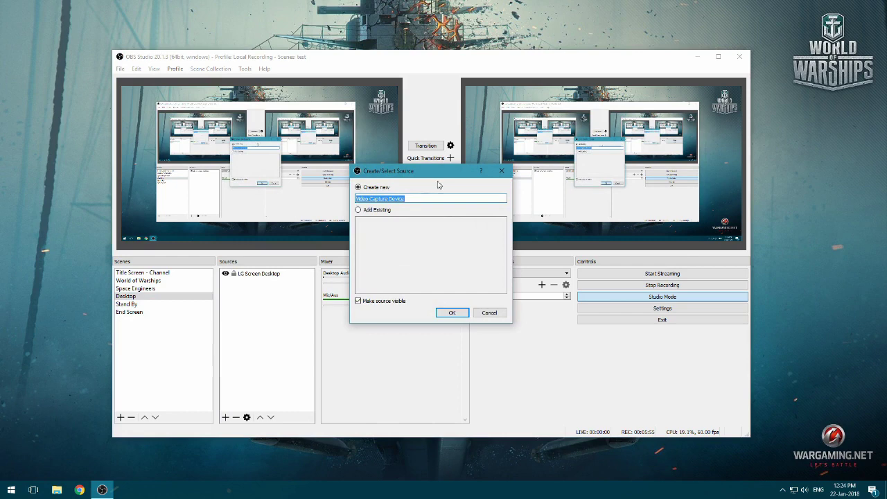
left_click_drag(441, 180, 283, 220)
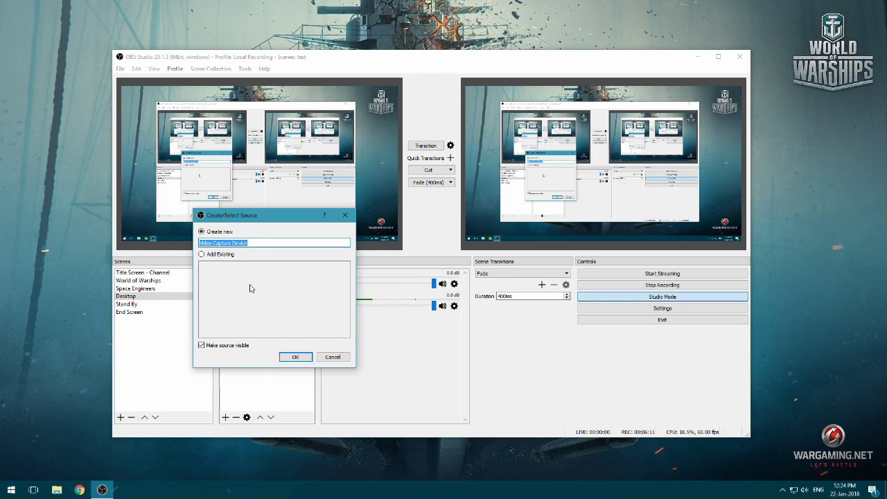
type("ChromaCam Webcam Feed")
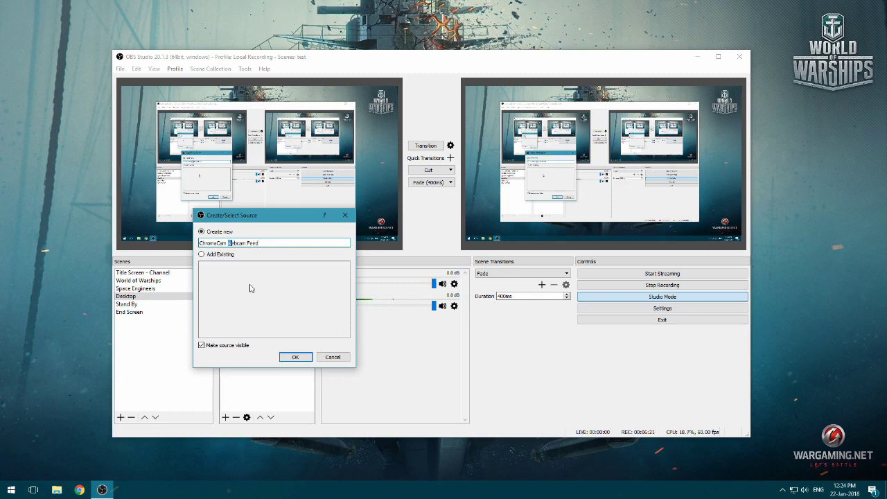
type("W")
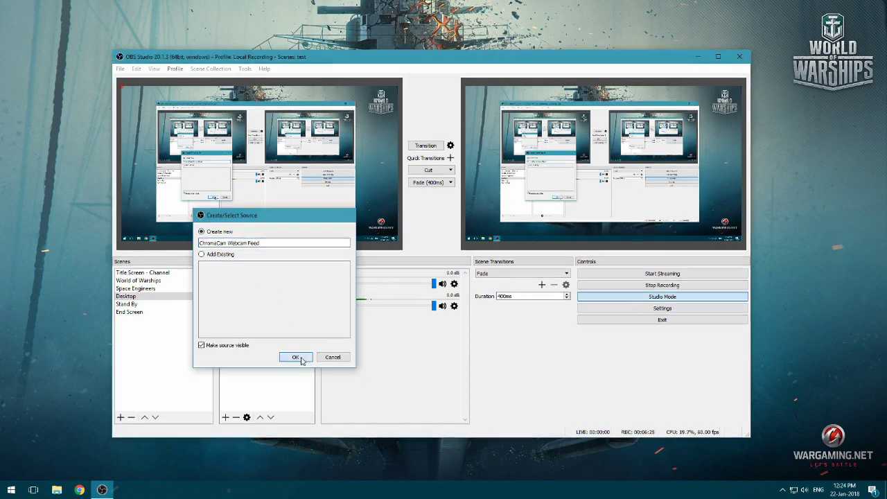
left_click(296, 358)
Switch the ChromaCam Webcam Feed device to ChromaCam, minimize the ChromaCam app, and save
left_click_drag(460, 112, 425, 191)
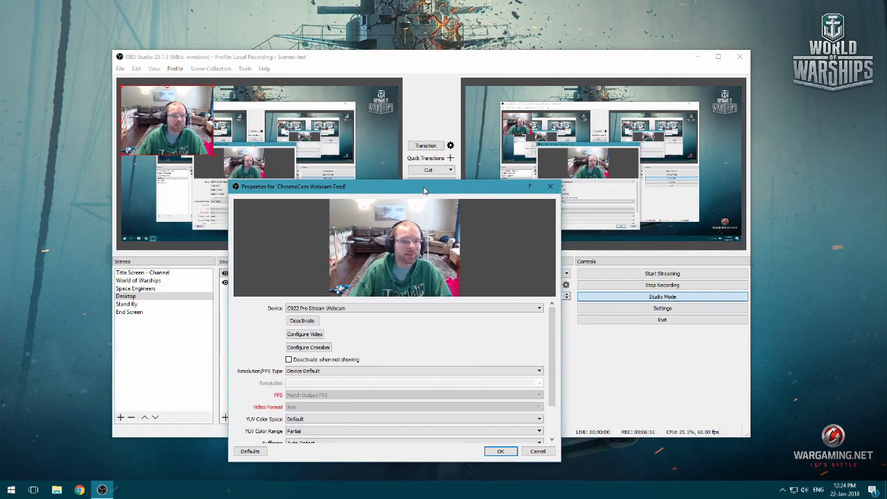
left_click(399, 309)
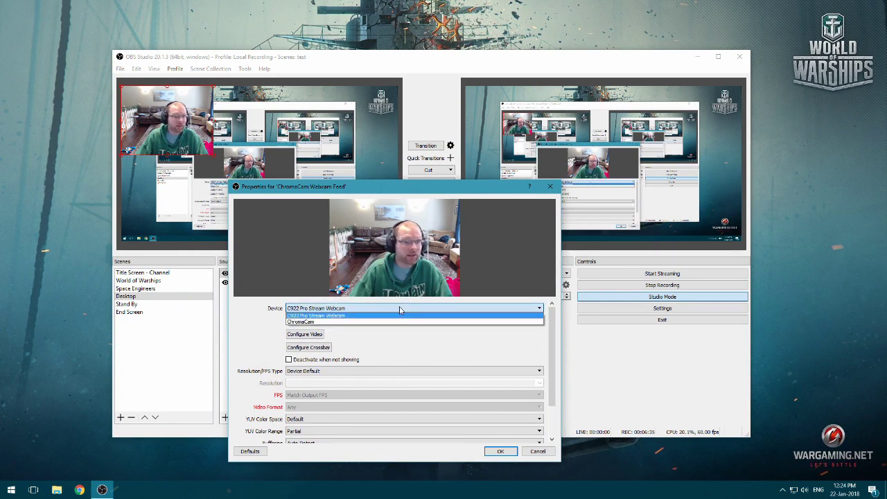
left_click(312, 324)
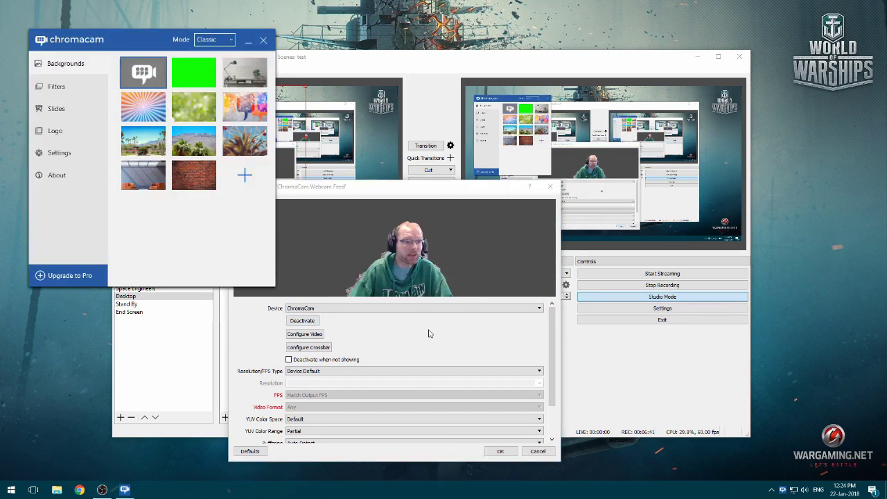
left_click(252, 43)
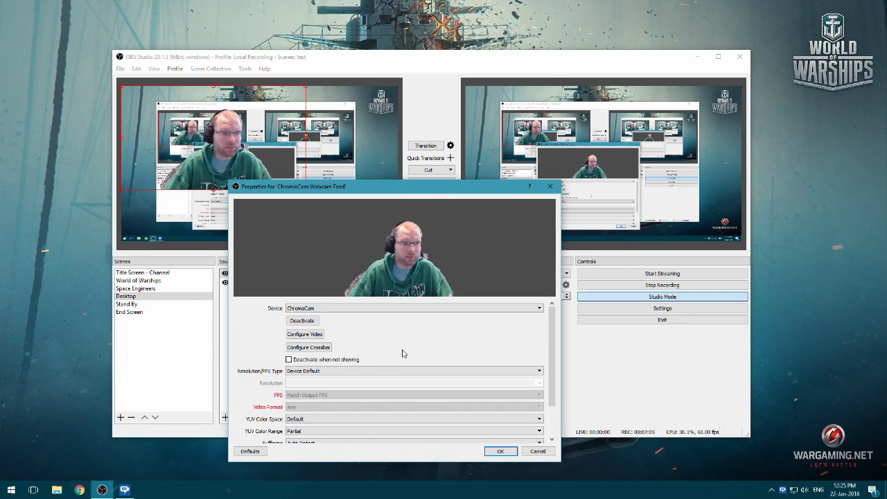
left_click(502, 452)
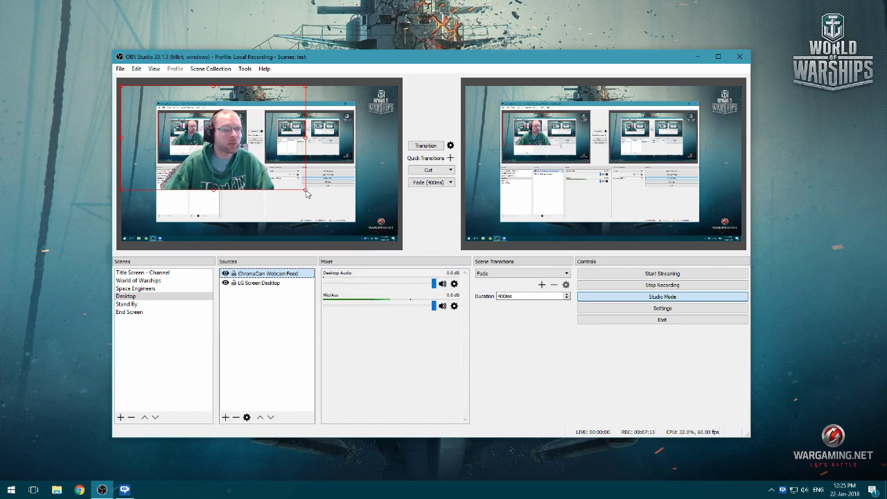
Shrink the ChromaCam webcam source in the Desktop scene using its corner handle
left_click_drag(307, 194, 266, 206)
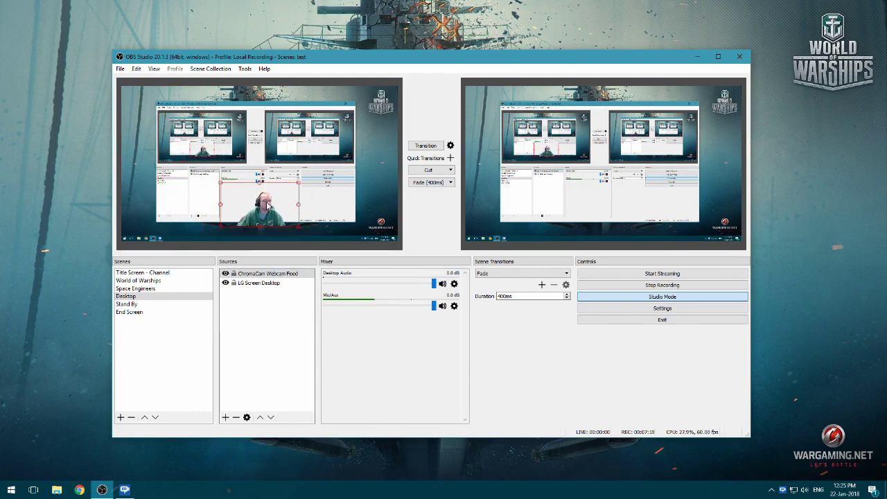
left_click_drag(387, 60, 361, 63)
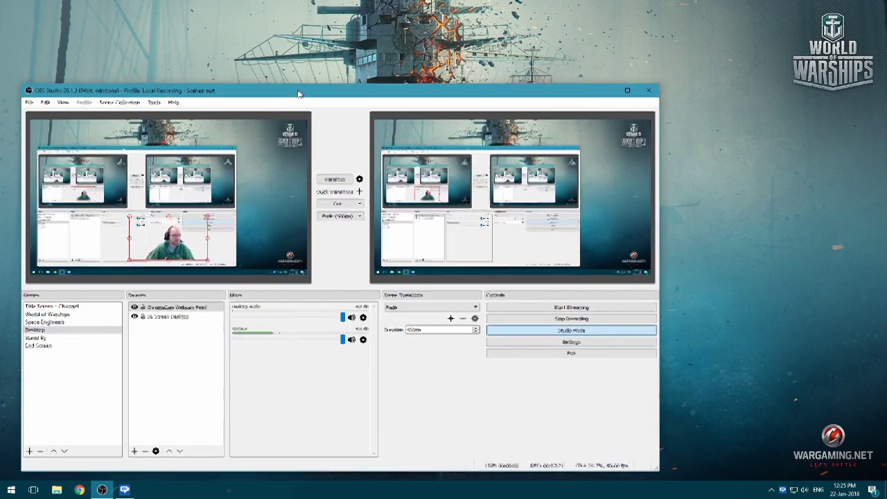
left_click_drag(299, 93, 280, 98)
Place the webcam overlay in the bottom-right corner of the desktop capture
left_click_drag(154, 251, 250, 157)
left_click(248, 157)
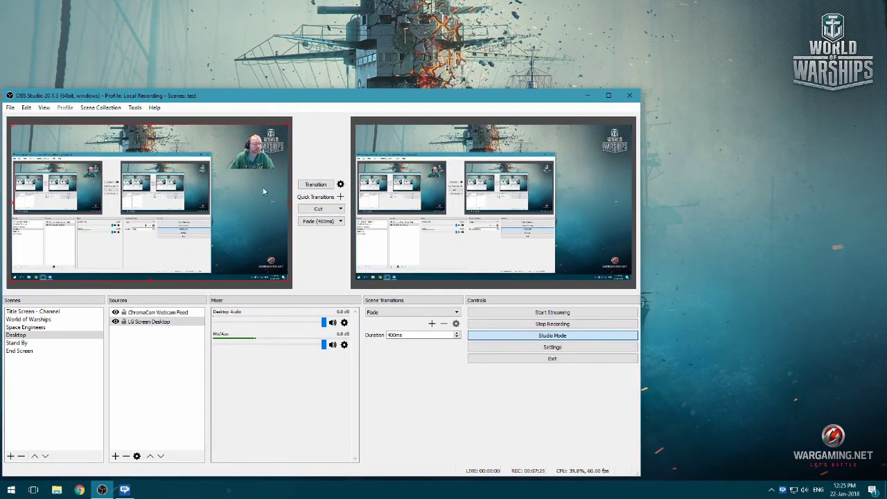
left_click_drag(262, 161, 260, 274)
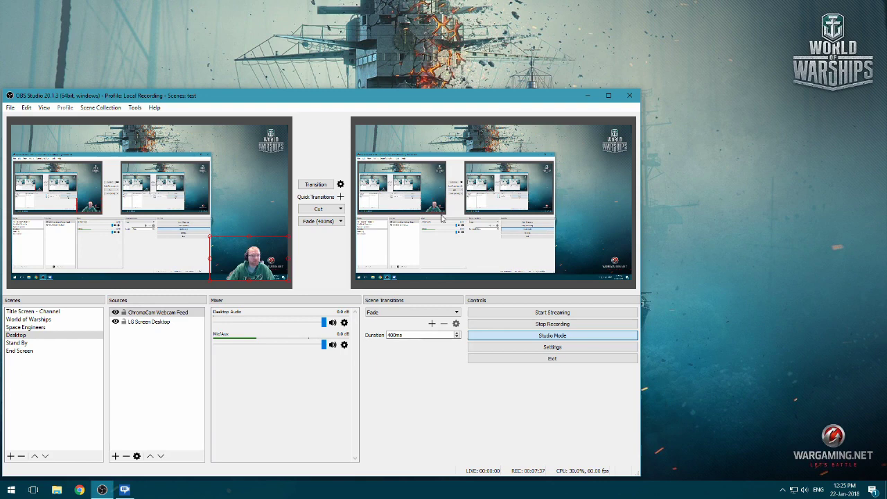
Add the existing ChromaCam Webcam Feed to the World of Warships scene as a shared source
left_click(39, 327)
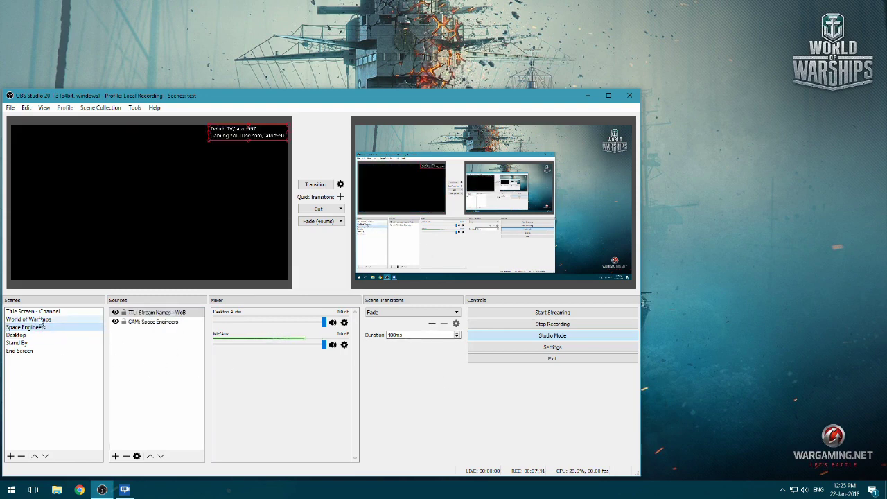
left_click(40, 320)
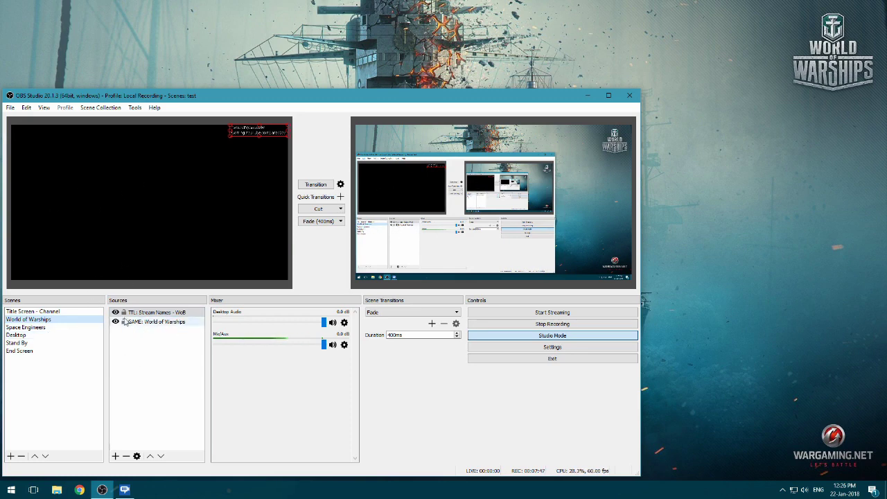
left_click(116, 457)
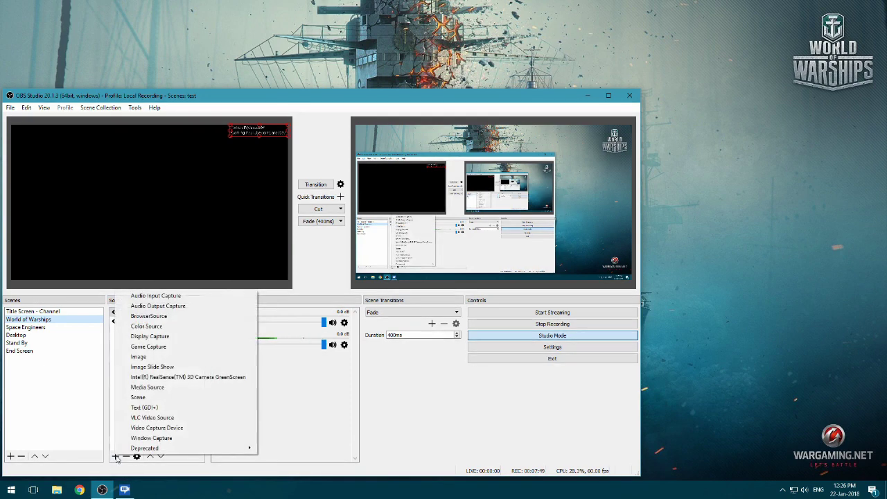
left_click(176, 432)
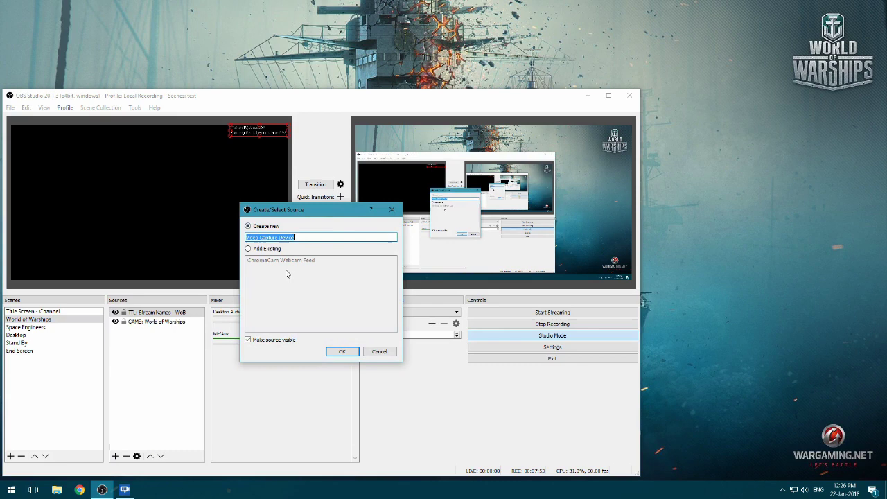
left_click(260, 250)
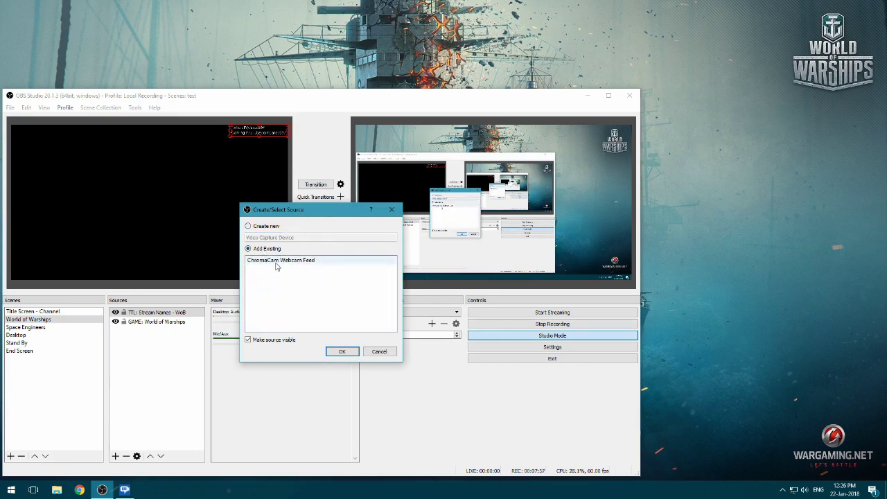
left_click(277, 265)
left_click(340, 352)
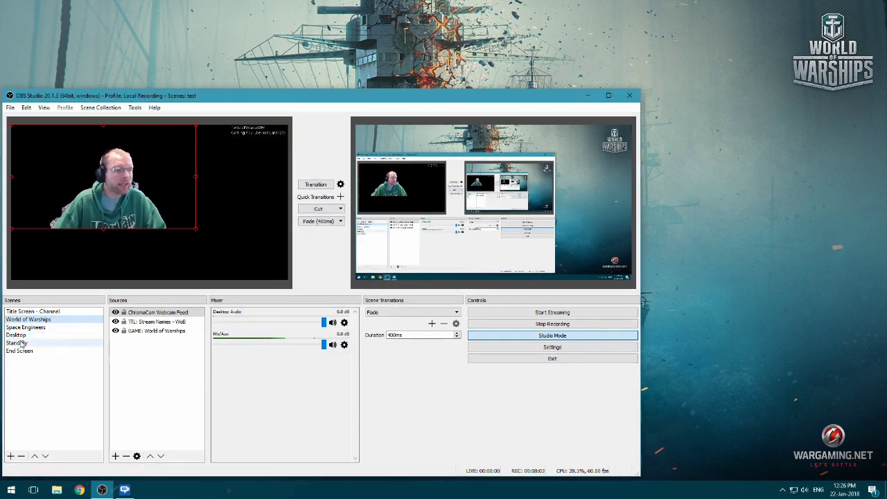
Shrink the World of Warships webcam to the lower left and compare it against other scenes
left_click_drag(196, 233, 52, 236)
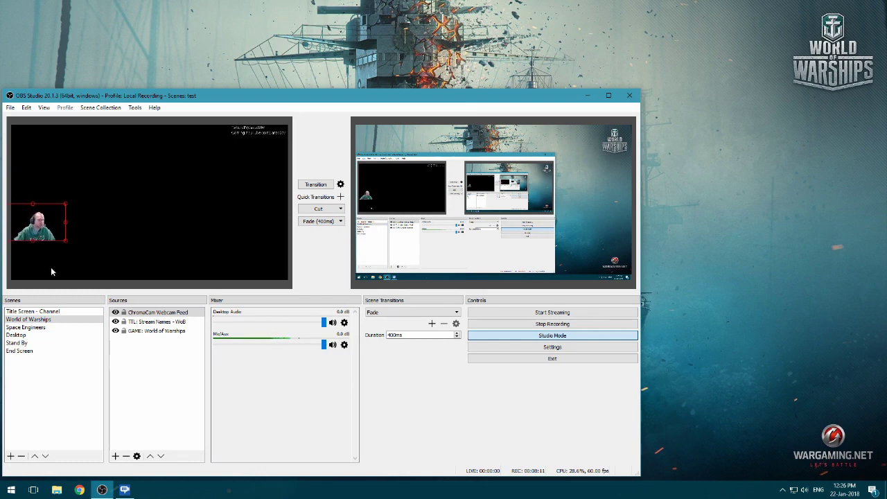
left_click(45, 331)
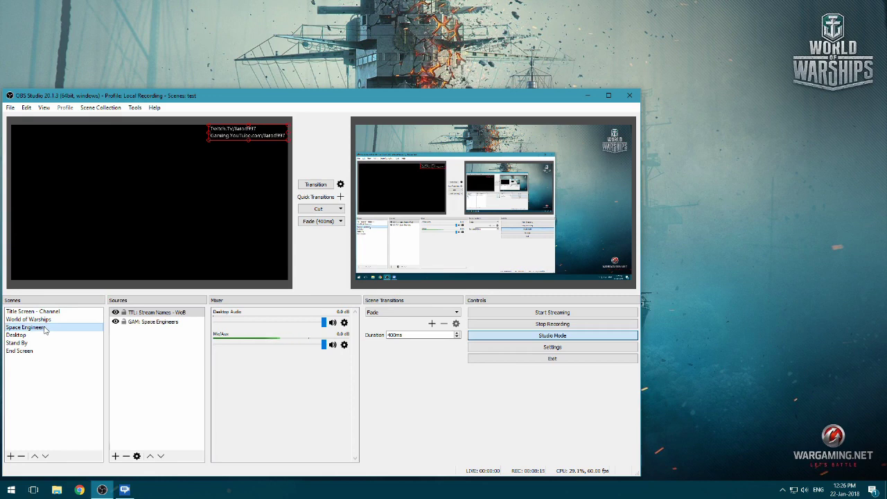
left_click(36, 335)
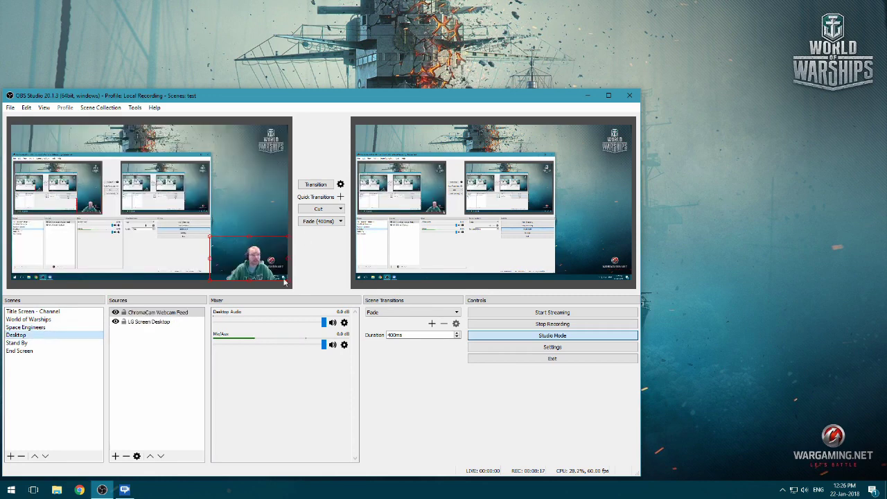
left_click(43, 319)
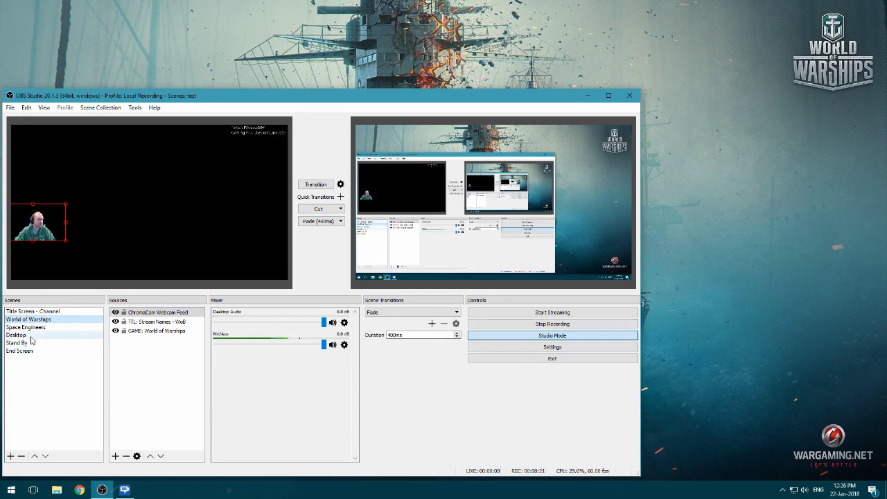
left_click(32, 336)
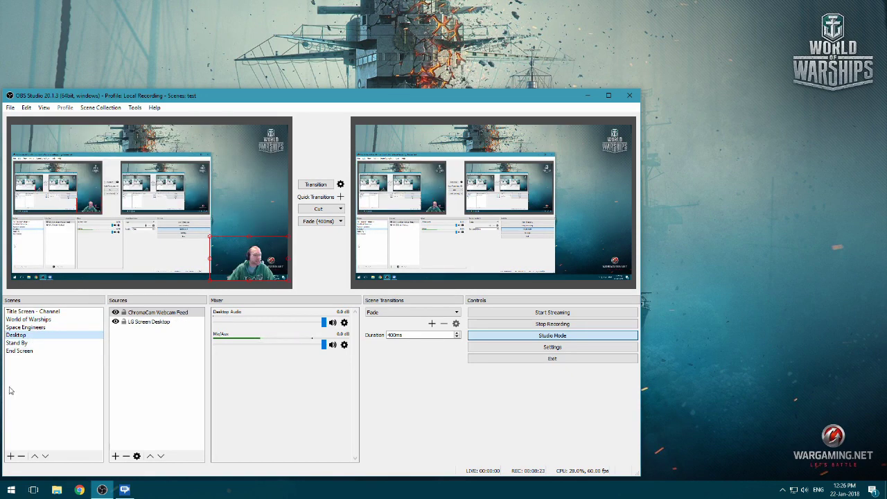
left_click(26, 345)
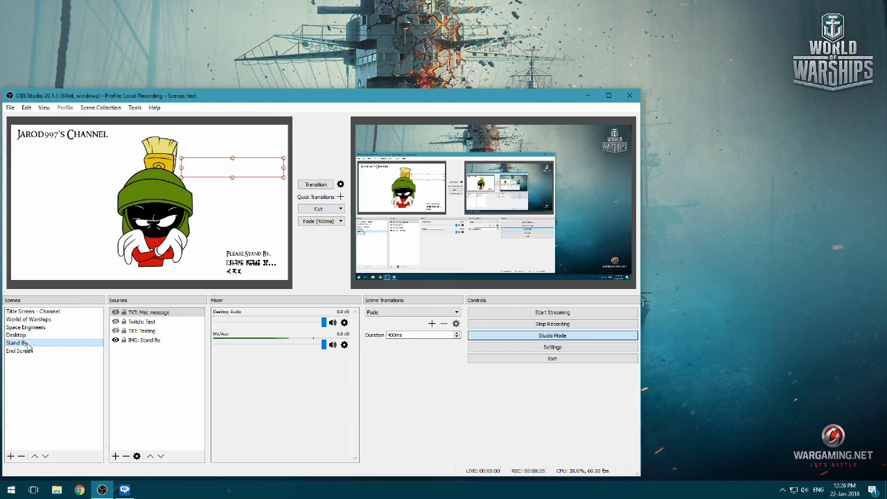
left_click(46, 320)
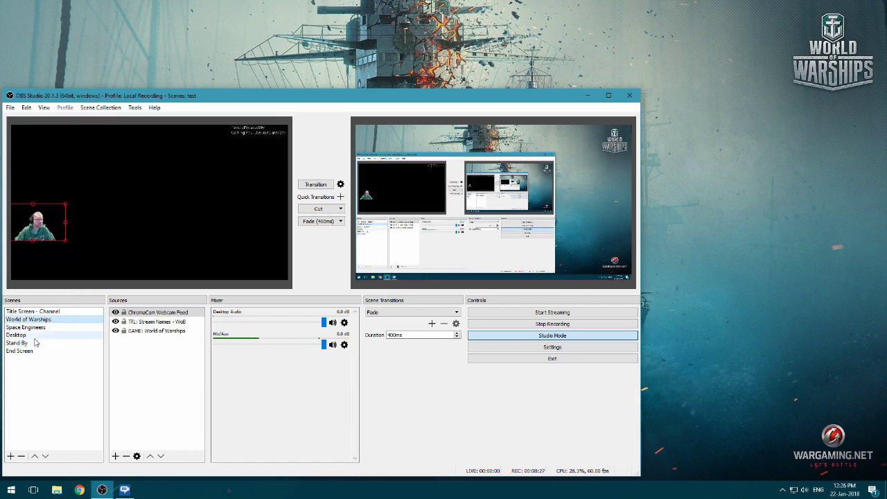
left_click(40, 336)
left_click(47, 328)
left_click(43, 336)
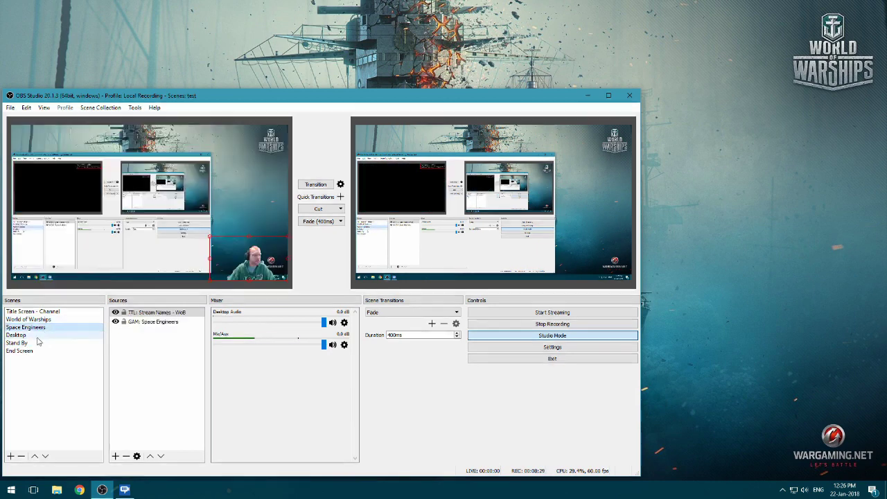
left_click(50, 320)
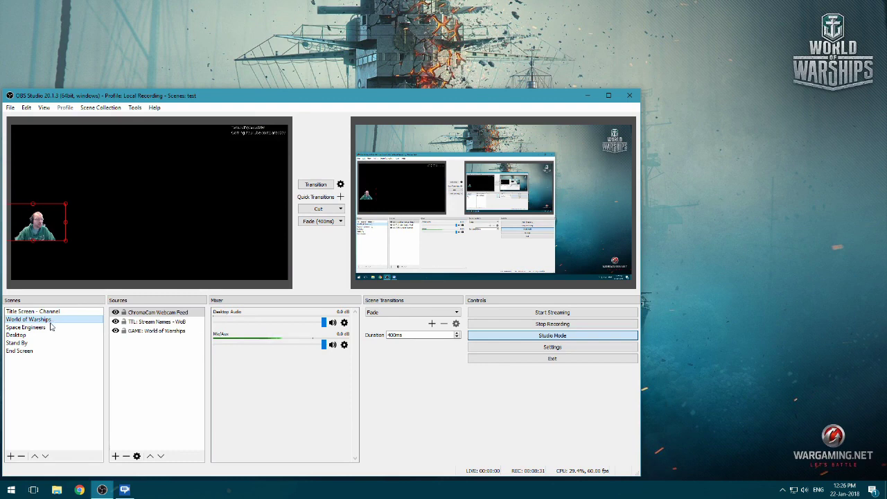
left_click(48, 329)
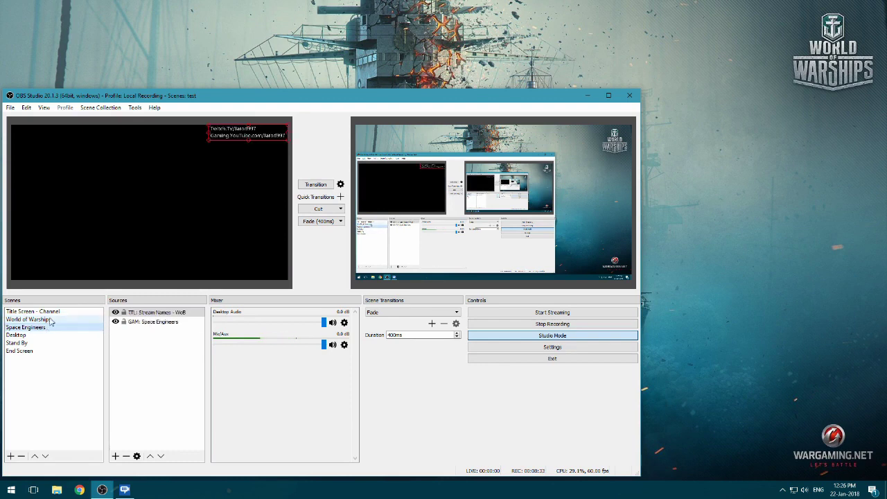
Cycle through the scenes, ending on Title Screen - Channel, then minimize OBS
left_click(46, 311)
left_click(48, 320)
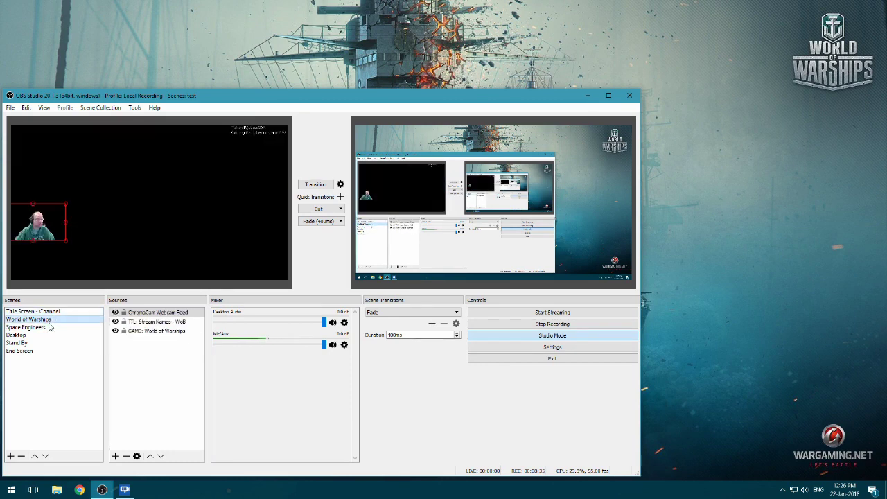
left_click(45, 335)
left_click(41, 342)
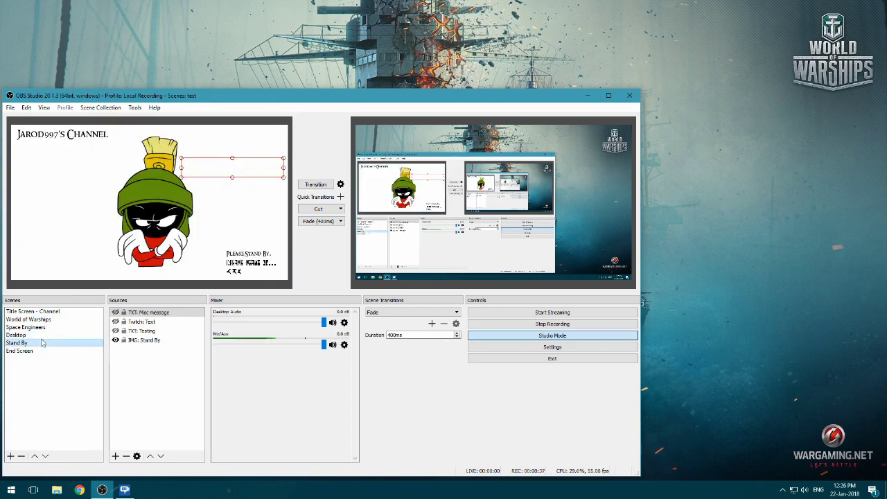
left_click(47, 320)
left_click(39, 335)
left_click(49, 320)
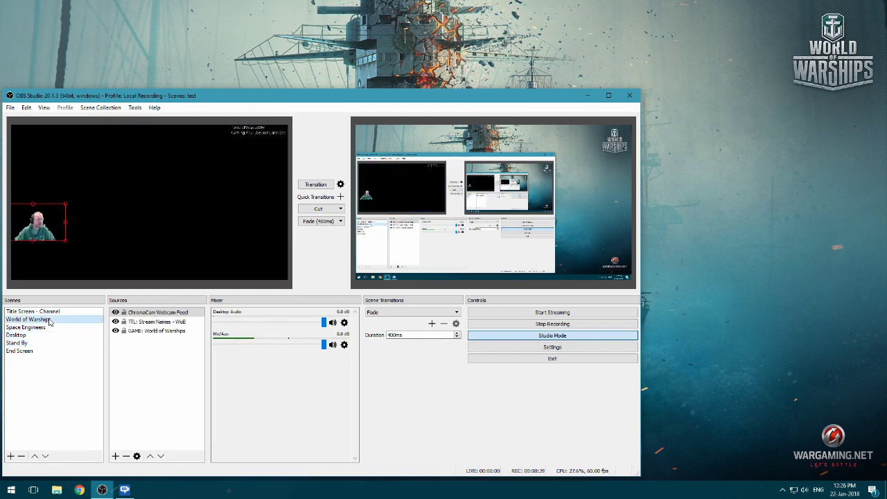
left_click(45, 328)
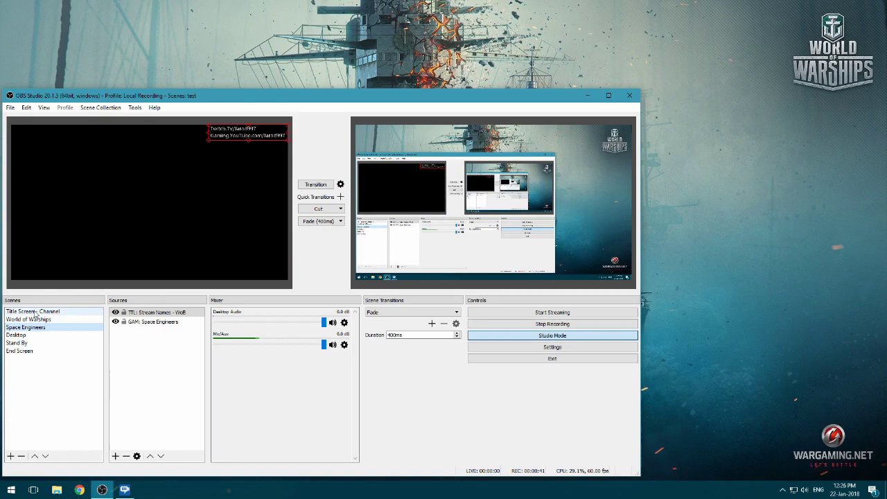
left_click(34, 312)
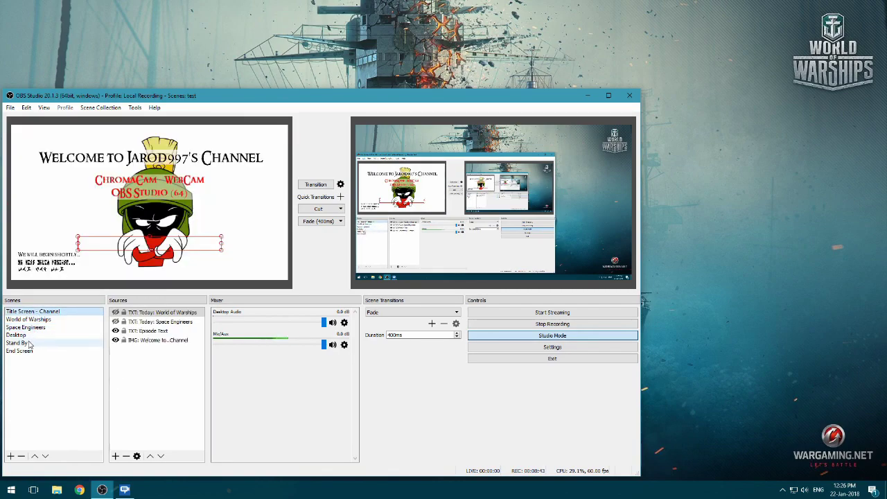
left_click_drag(355, 97, 485, 107)
left_click(715, 99)
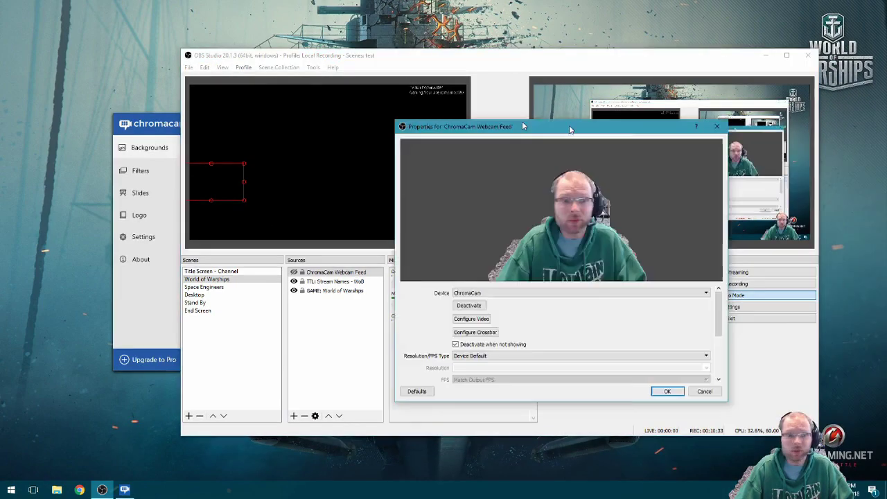
Minimize ChromaCam and confirm the webcam Properties dialog with OK
left_click_drag(570, 129, 376, 64)
left_click(159, 127)
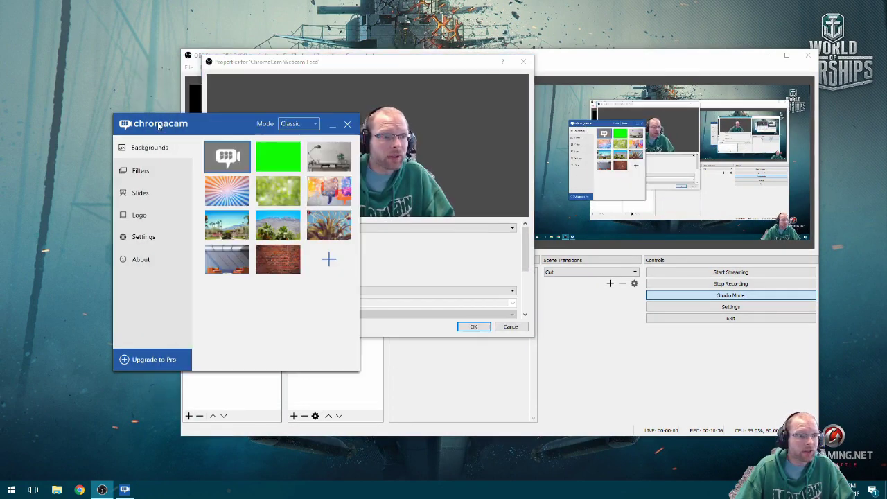
left_click(333, 125)
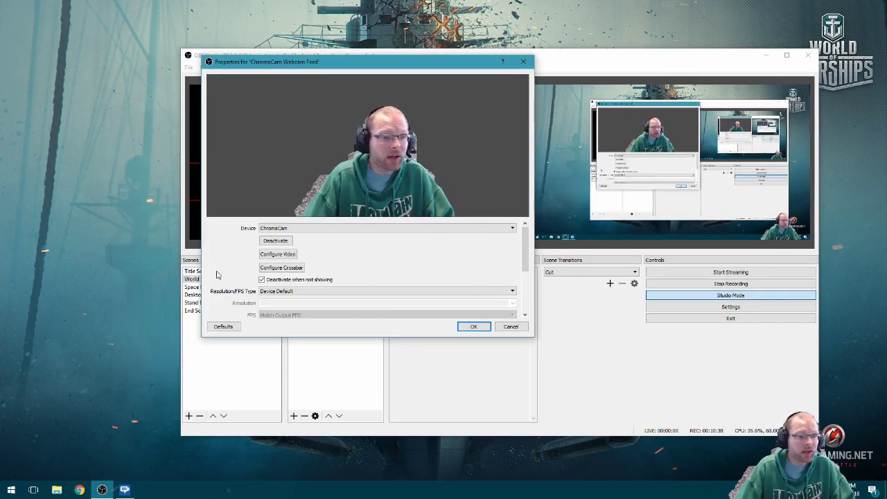
left_click(477, 327)
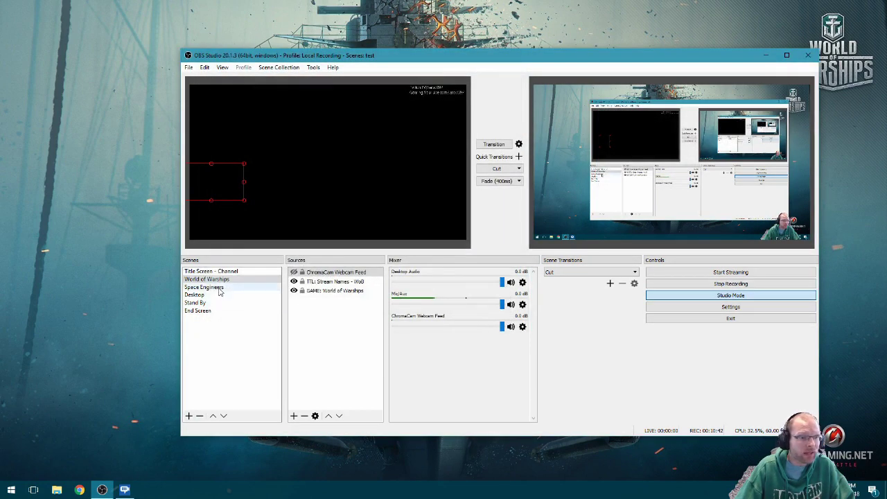
In the Desktop scene, open the ChromaCam Webcam Feed properties and confirm them unchanged
left_click(221, 294)
left_click(314, 274)
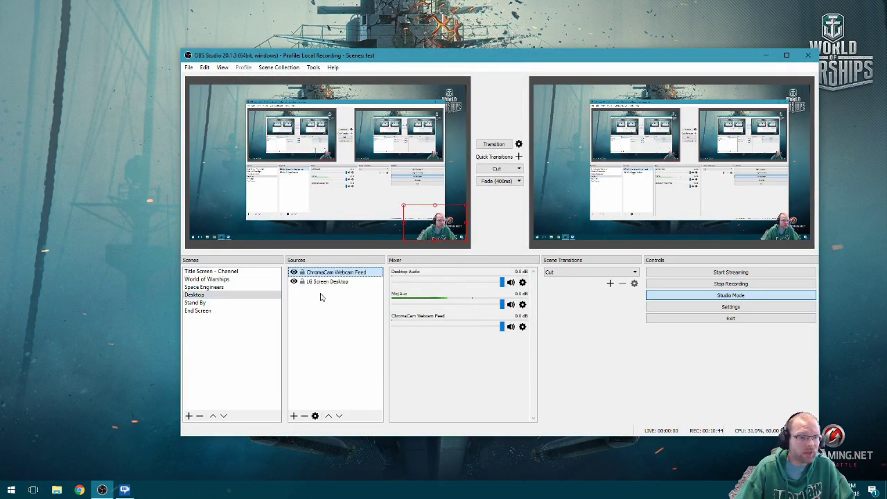
left_click(315, 416)
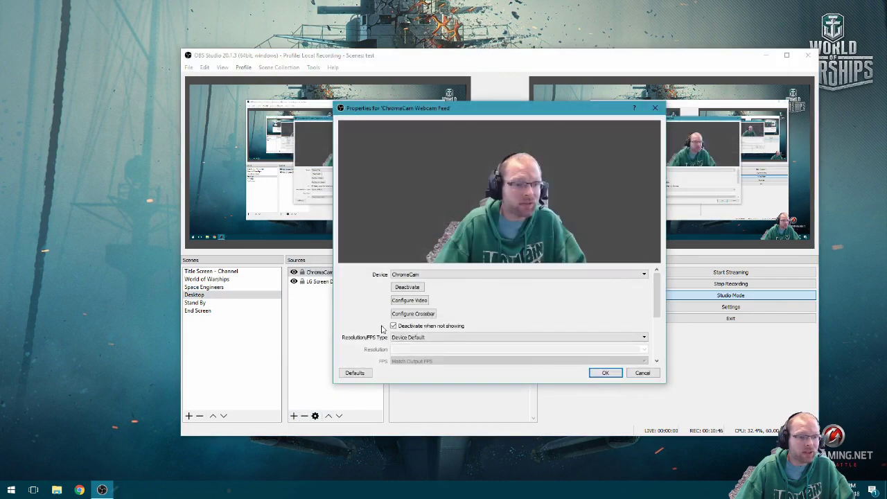
left_click(605, 373)
left_click_drag(429, 56, 375, 55)
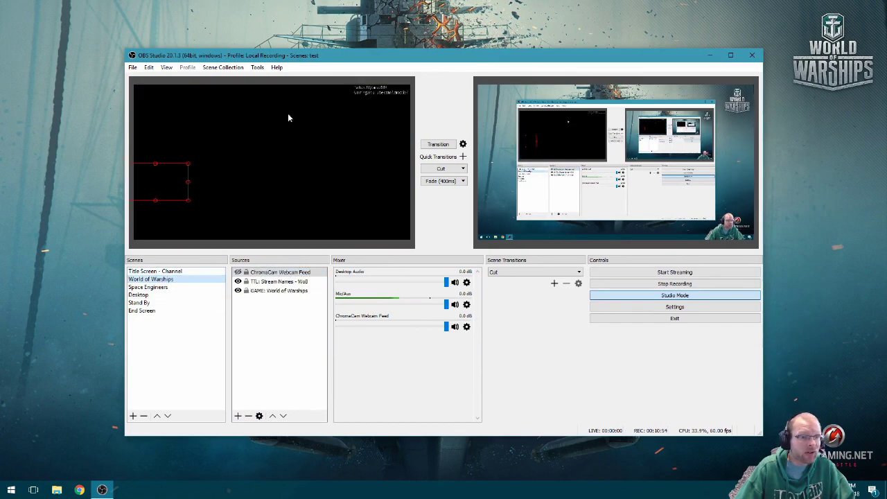
Add a new Video Capture Device source to the Space Engineers scene named 'C922 Direct'
left_click(238, 416)
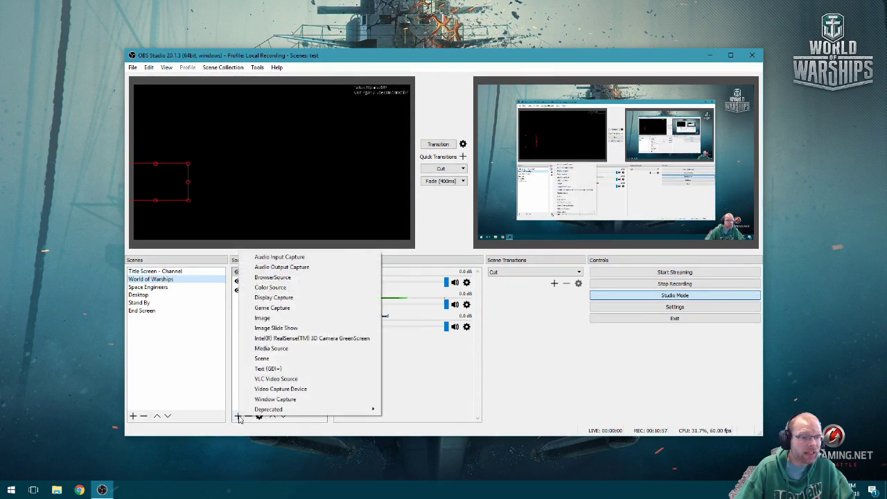
left_click(287, 392)
left_click(502, 311)
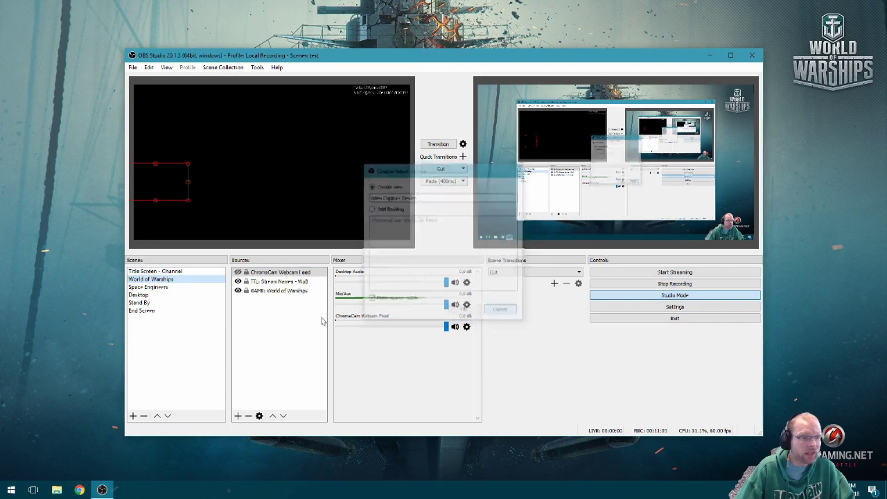
left_click(148, 286)
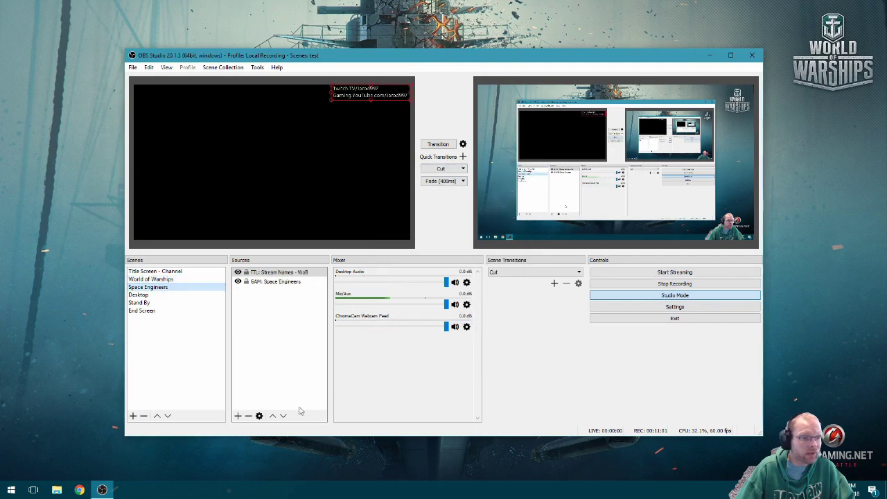
left_click(238, 416)
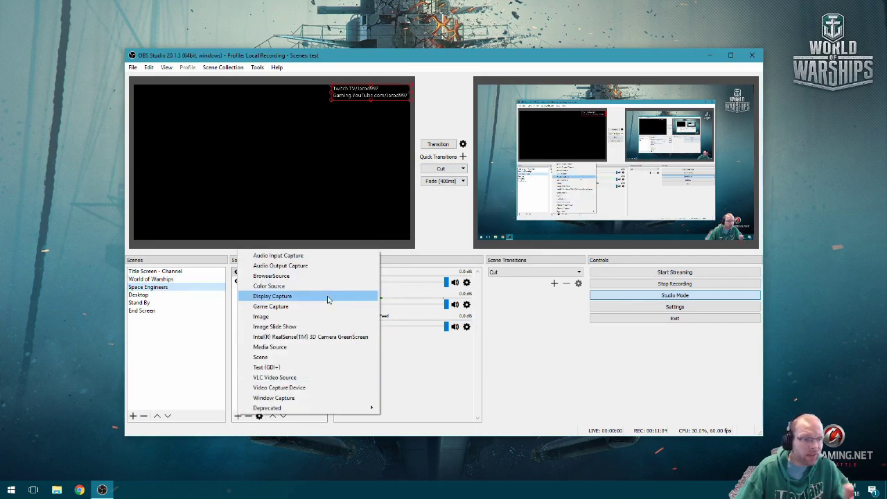
left_click(314, 389)
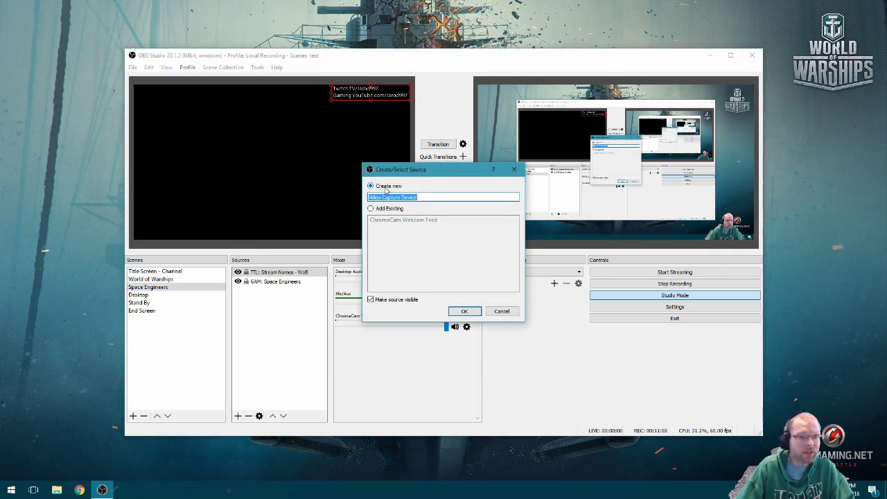
left_click(434, 200)
key("BackSpace")
key("BackSpace")
key("BackSpace")
key("BackSpace")
key("BackSpace")
key("BackSpace")
key("BackSpace")
key("BackSpace")
key("BackSpace")
key("BackSpace")
key("BackSpace")
key("BackSpace")
key("BackSpace")
key("BackSpace")
key("BackSpace")
key("BackSpace")
key("BackSpace")
key("BackSpace")
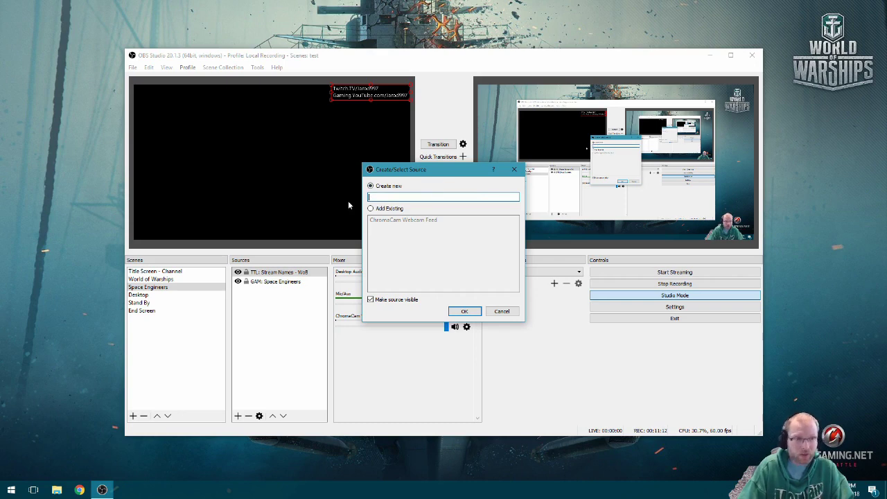
type("C922 Direct")
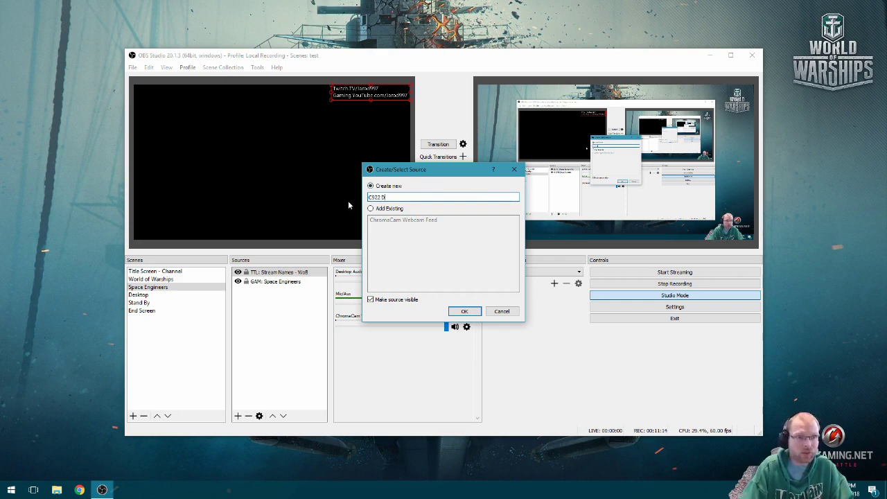
Create C922 Direct and confirm its properties with the C922 Pro Stream Webcam device
left_click(464, 311)
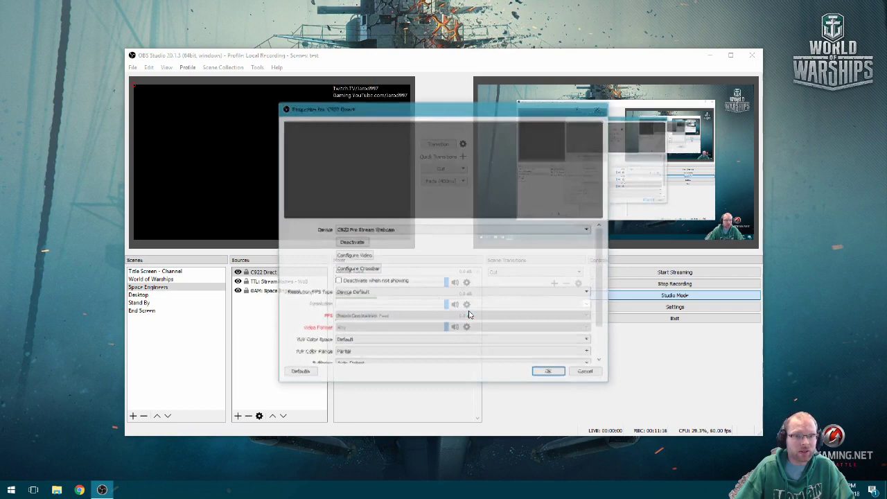
left_click_drag(432, 104, 331, 108)
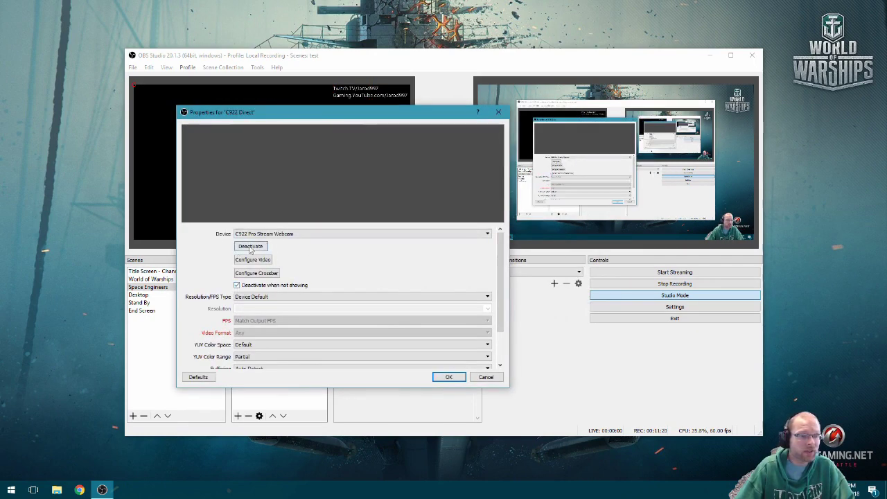
left_click(449, 376)
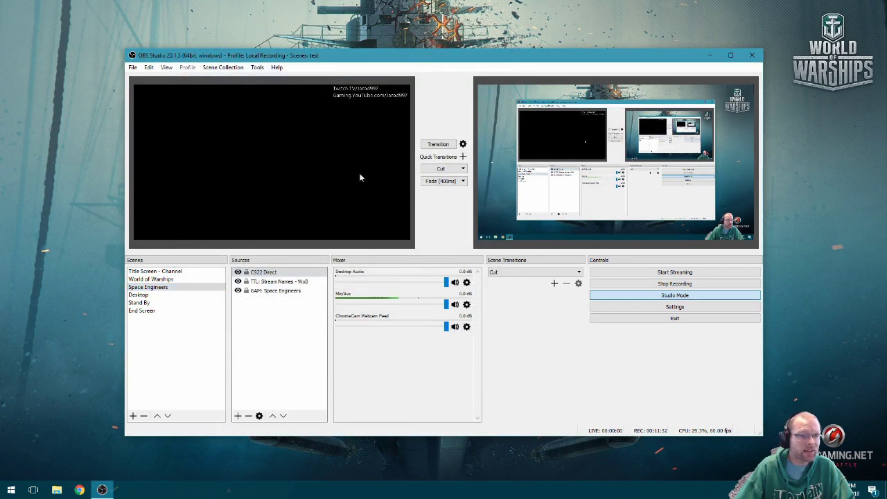
left_click(263, 281)
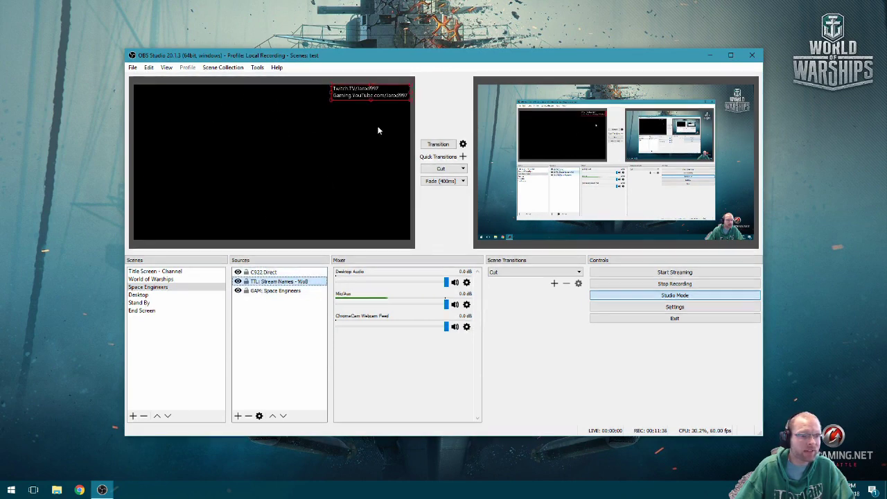
Fit the C922 Direct webcam to screen via Transform, then shrink it to a smaller box
left_click(276, 292)
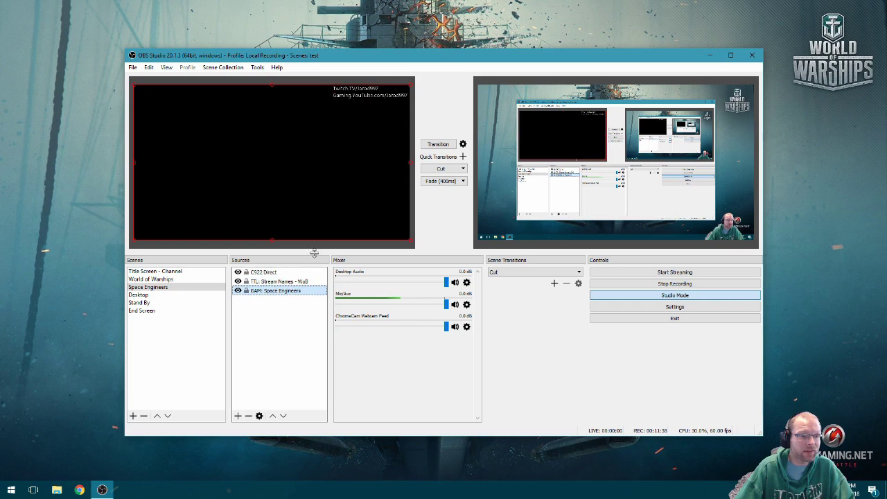
left_click(263, 272)
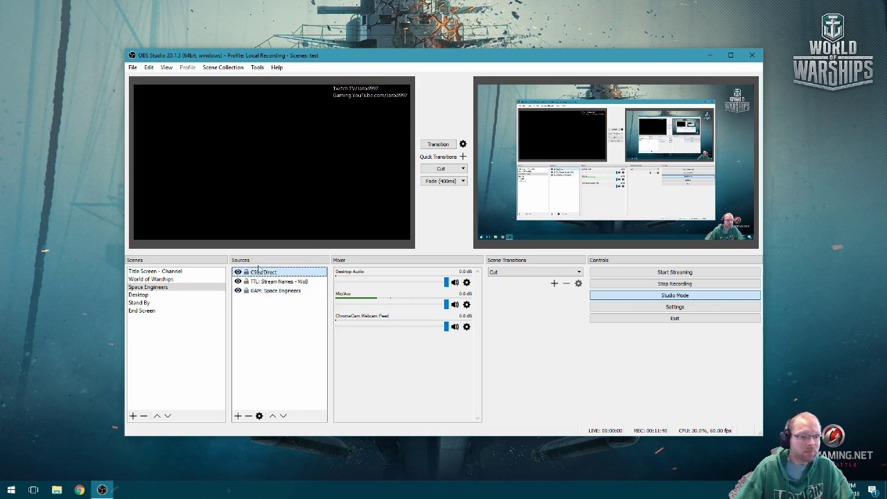
right_click(252, 163)
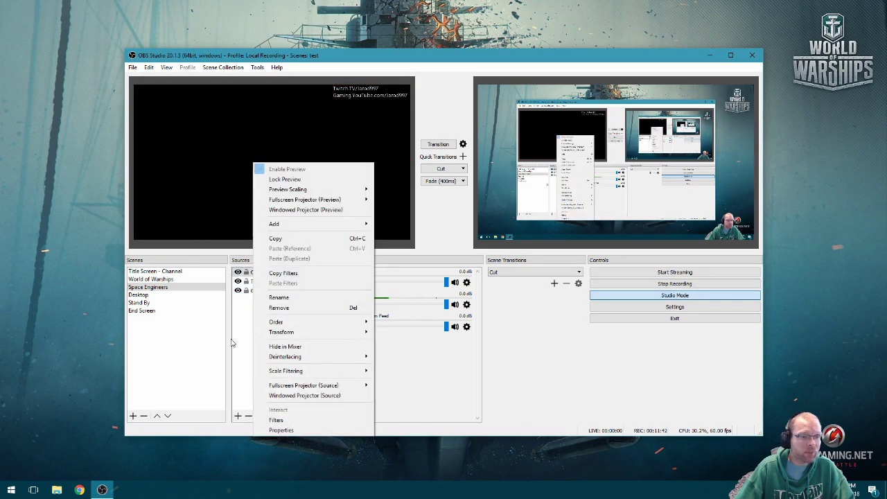
left_click(252, 274)
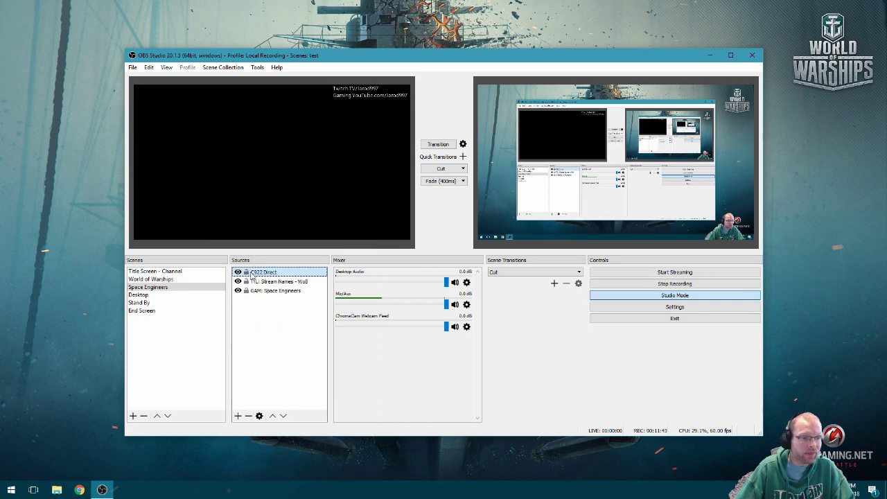
right_click(226, 150)
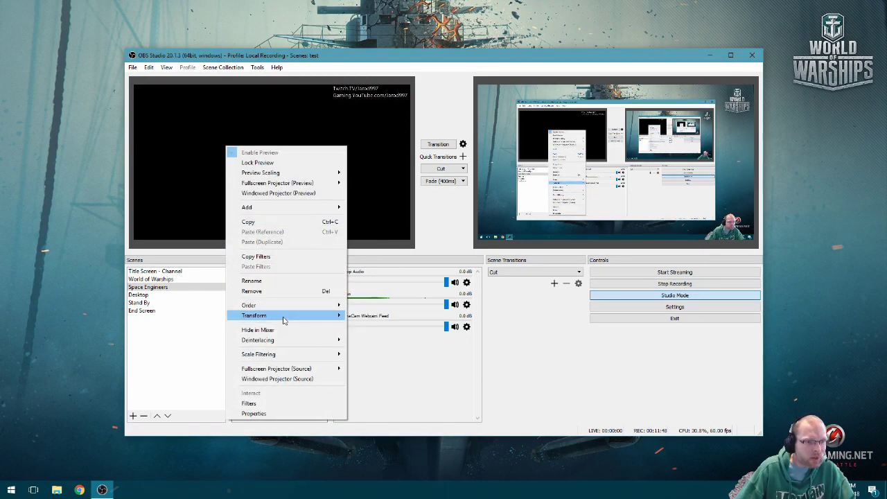
mouse_move(287, 317)
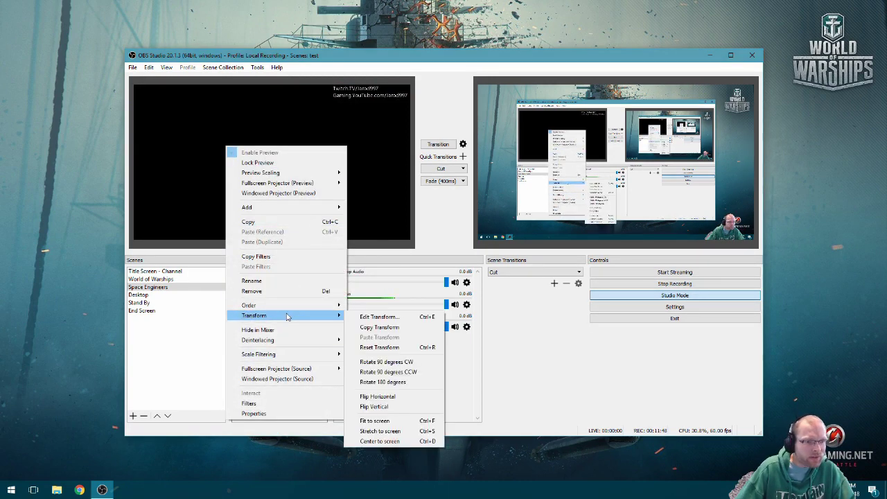
left_click(385, 421)
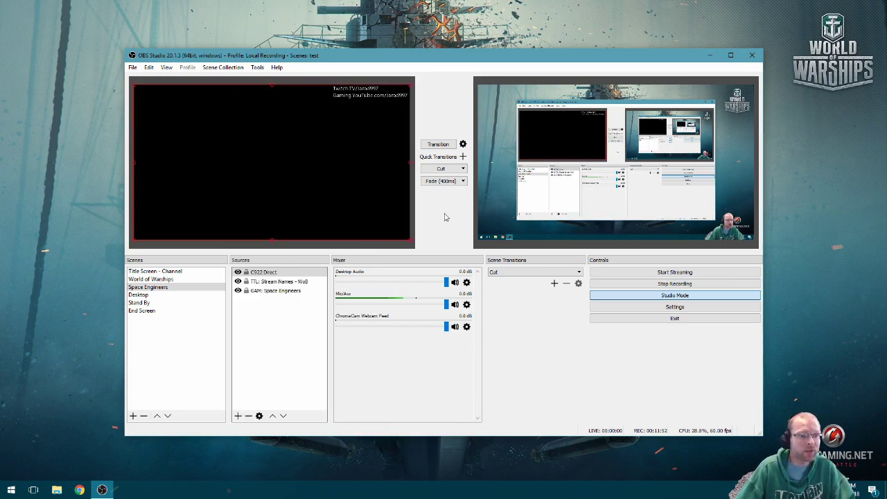
left_click_drag(409, 245, 318, 212)
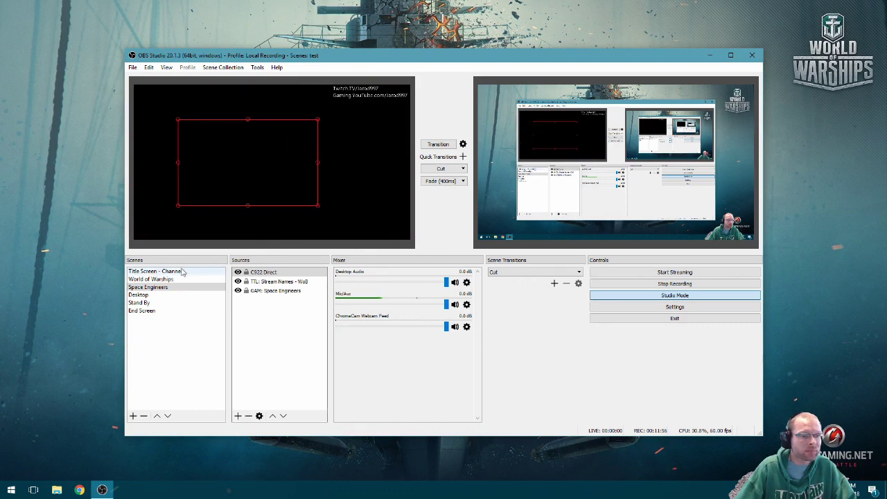
left_click(184, 271)
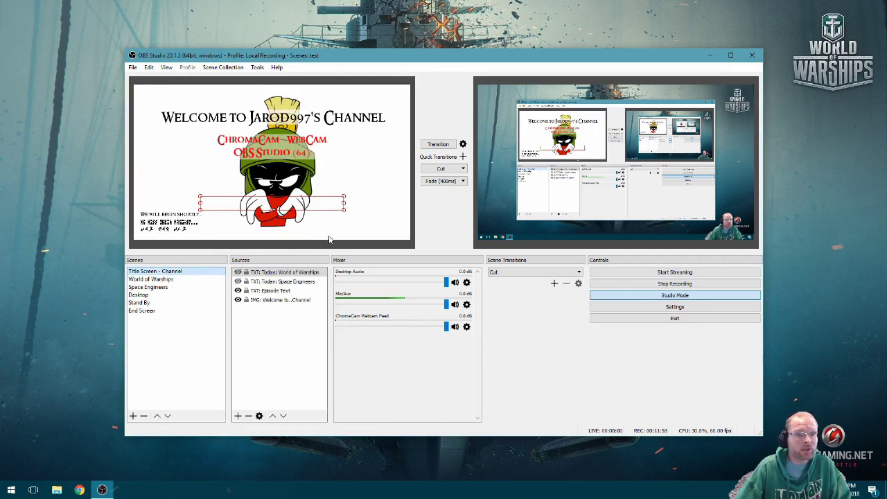
left_click(167, 288)
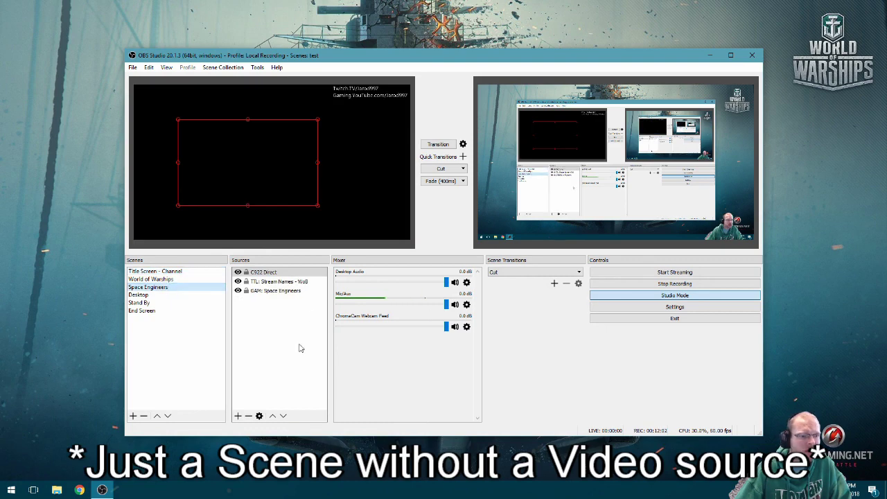
left_click(259, 415)
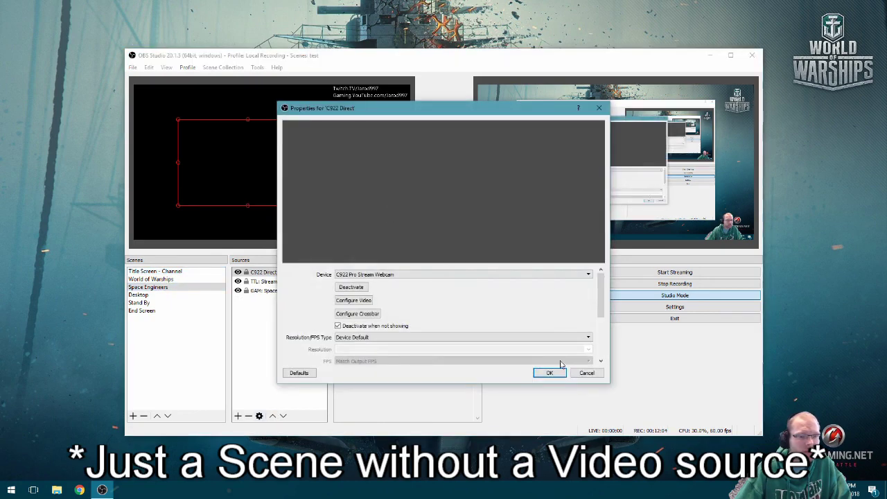
left_click(556, 373)
left_click(164, 272)
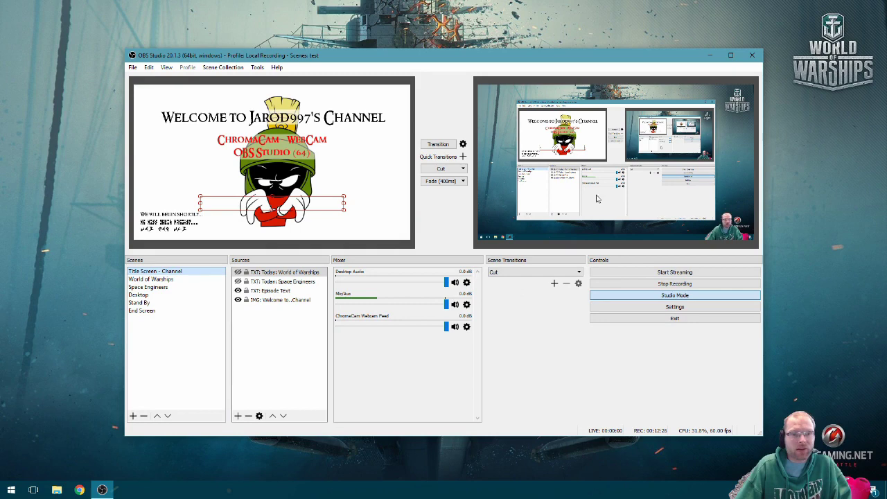
left_click(168, 287)
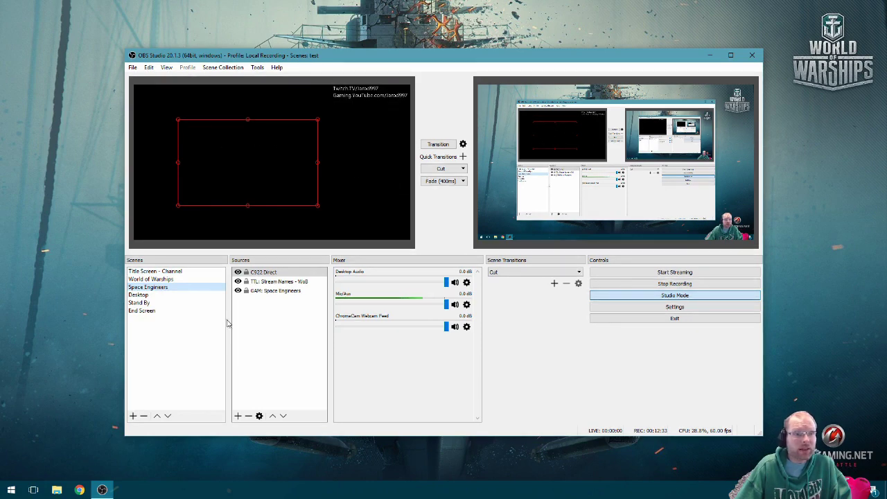
left_click(136, 303)
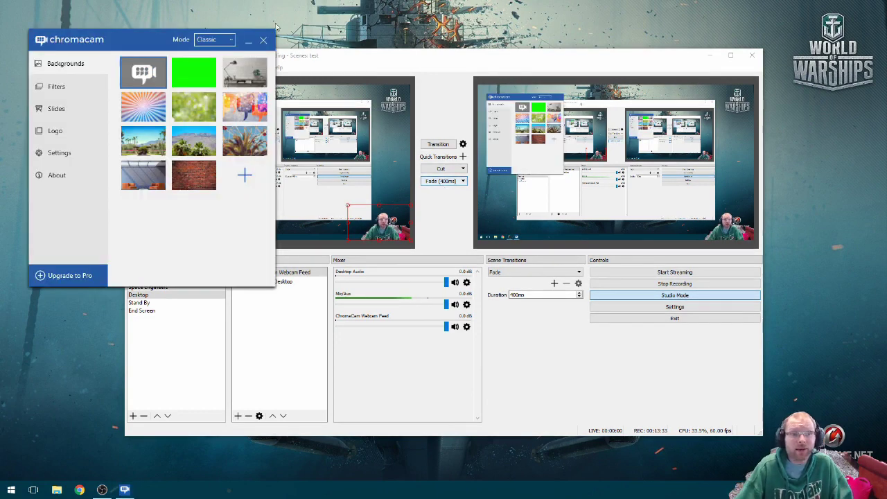
Minimize the ChromaCam window to reveal OBS on the Desktop scene
left_click(246, 41)
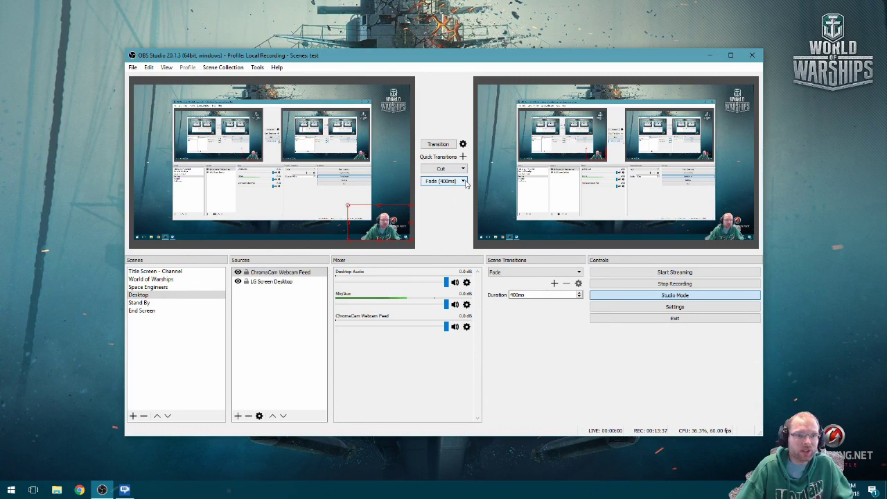
Restore ChromaCam's Backgrounds window over OBS from the taskbar
left_click(386, 239)
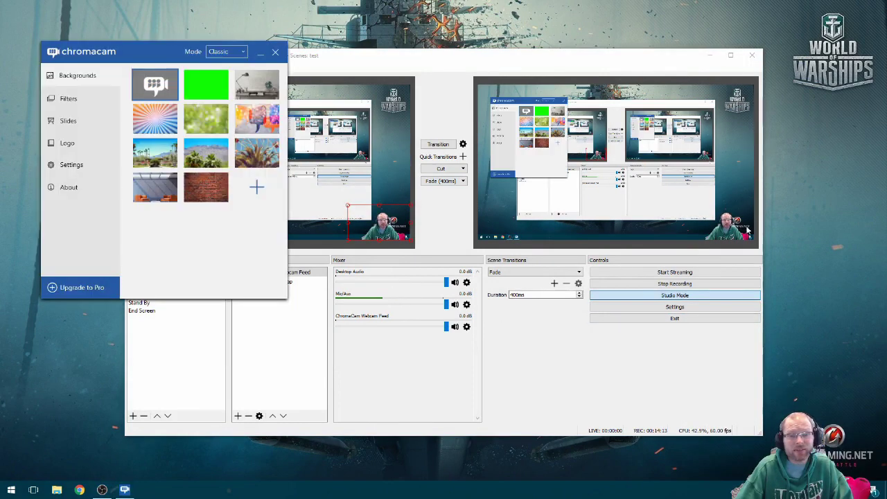
Bring OBS forward and close the ChromaCam window
left_click(160, 326)
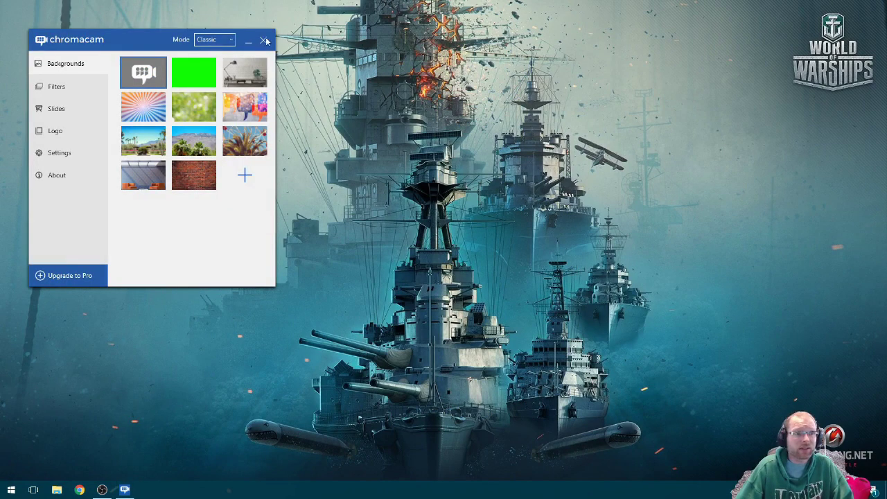
left_click(264, 40)
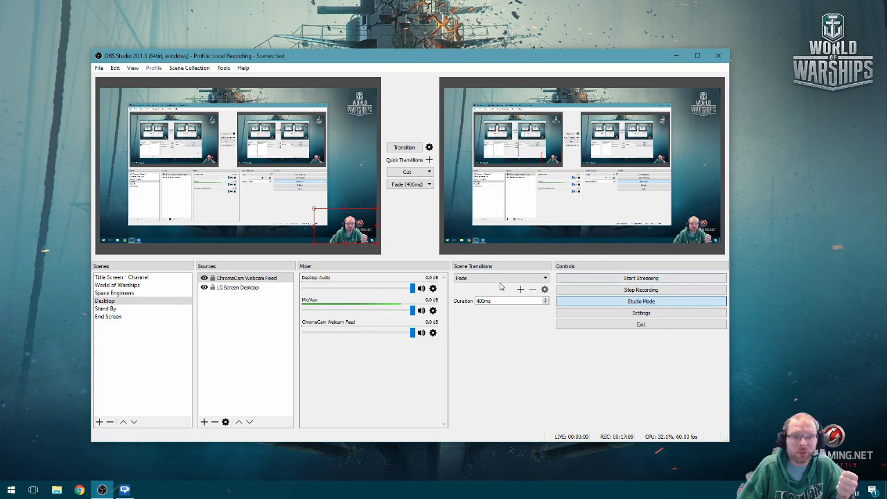
Select the End Screen scene so the preview shows its 'You've been watching' closing card
left_click(107, 316)
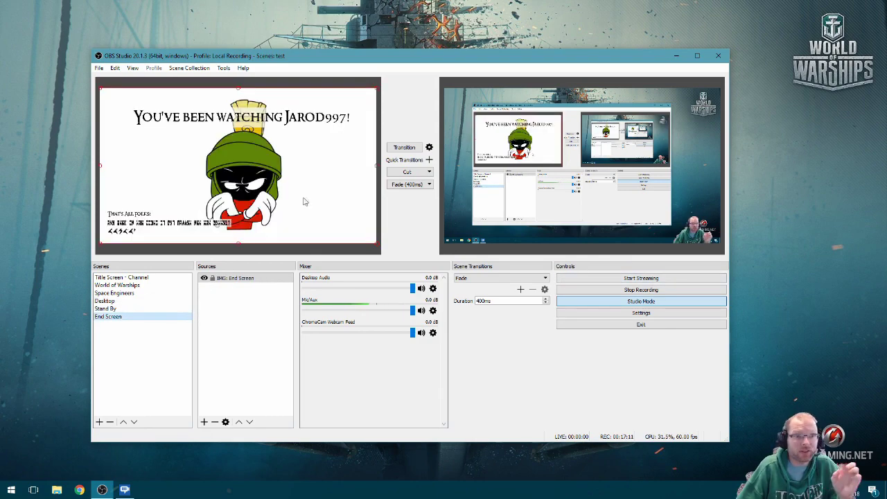